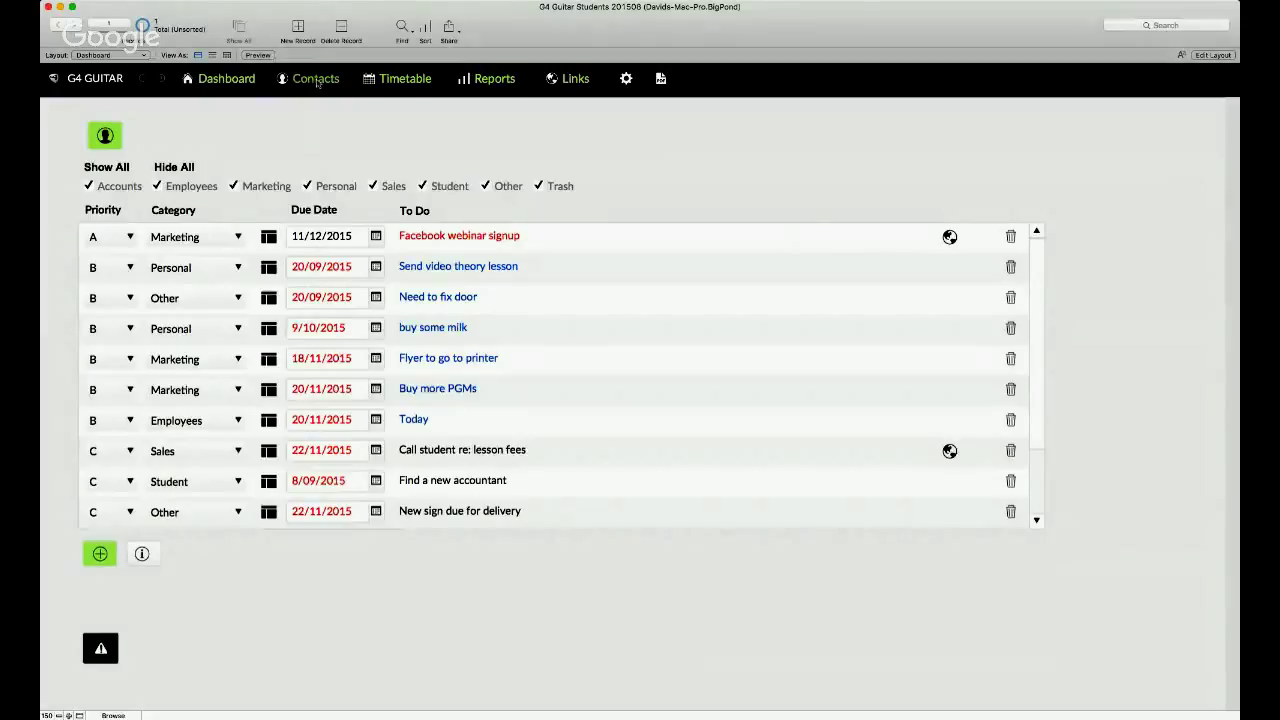
- Step through a few student contact records, return to the first one, and go to Reports
left_click(315, 80)
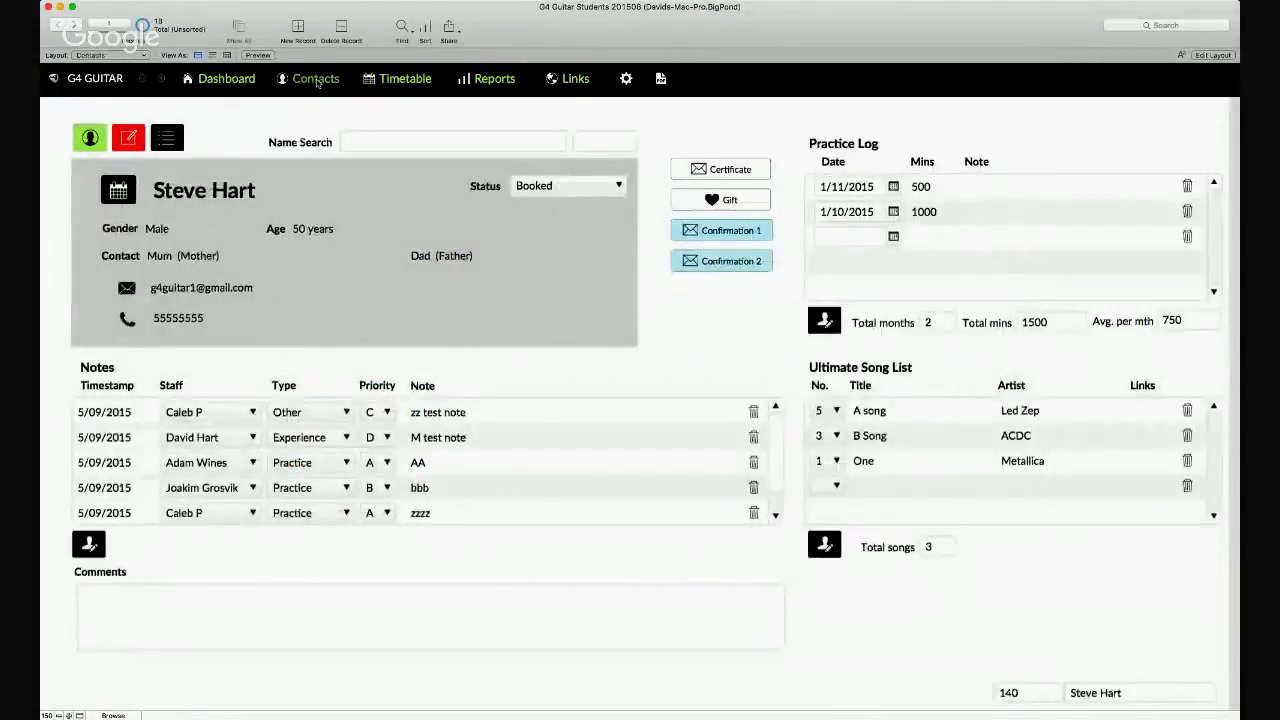
left_click(69, 27)
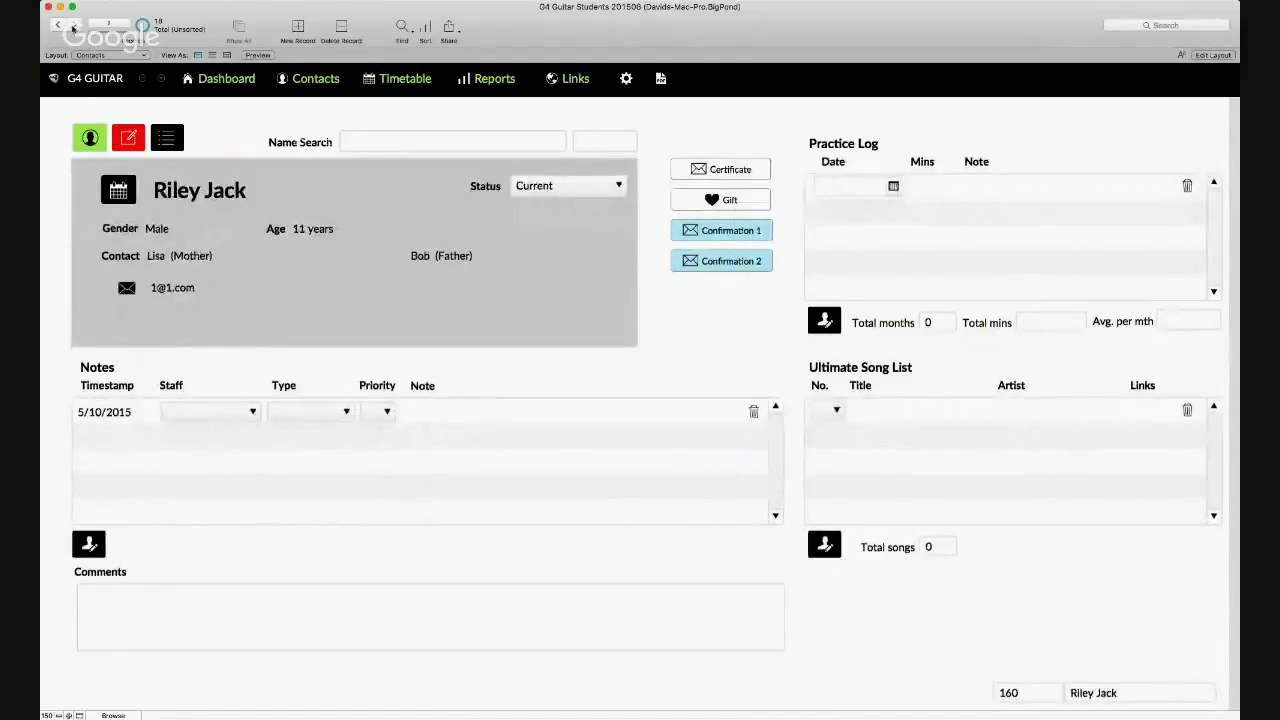
left_click(73, 28)
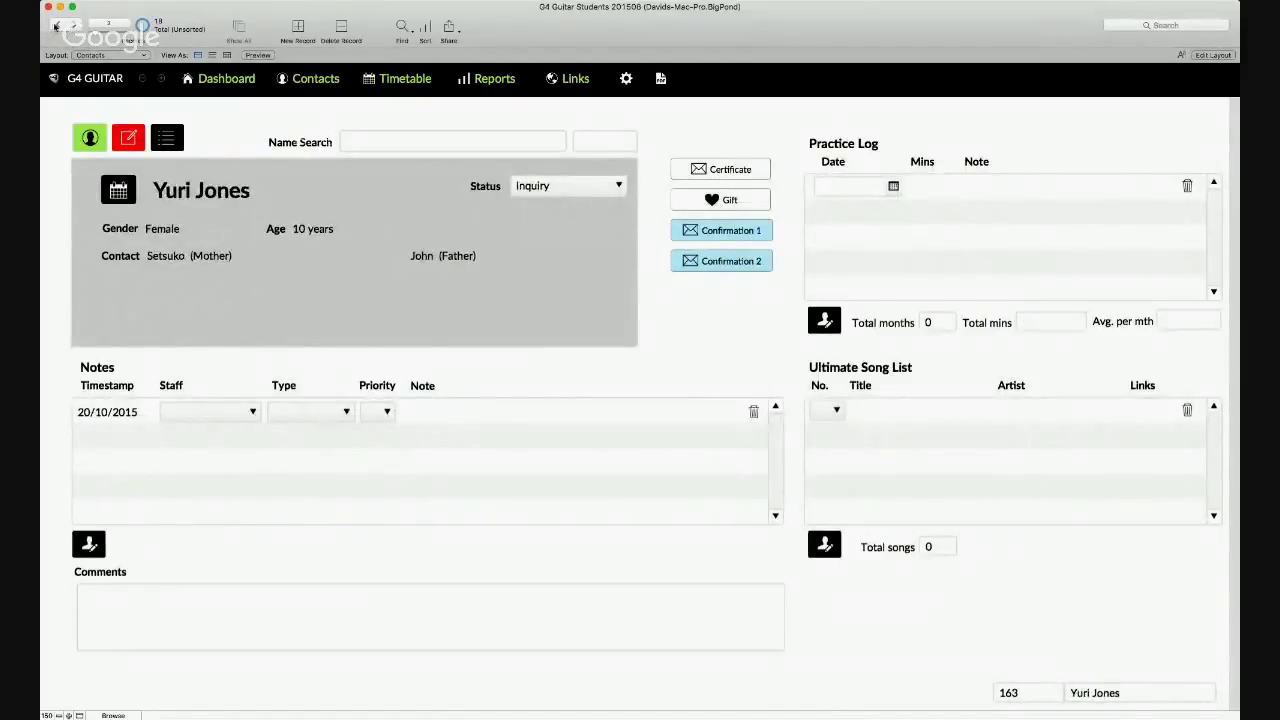
left_click(58, 27)
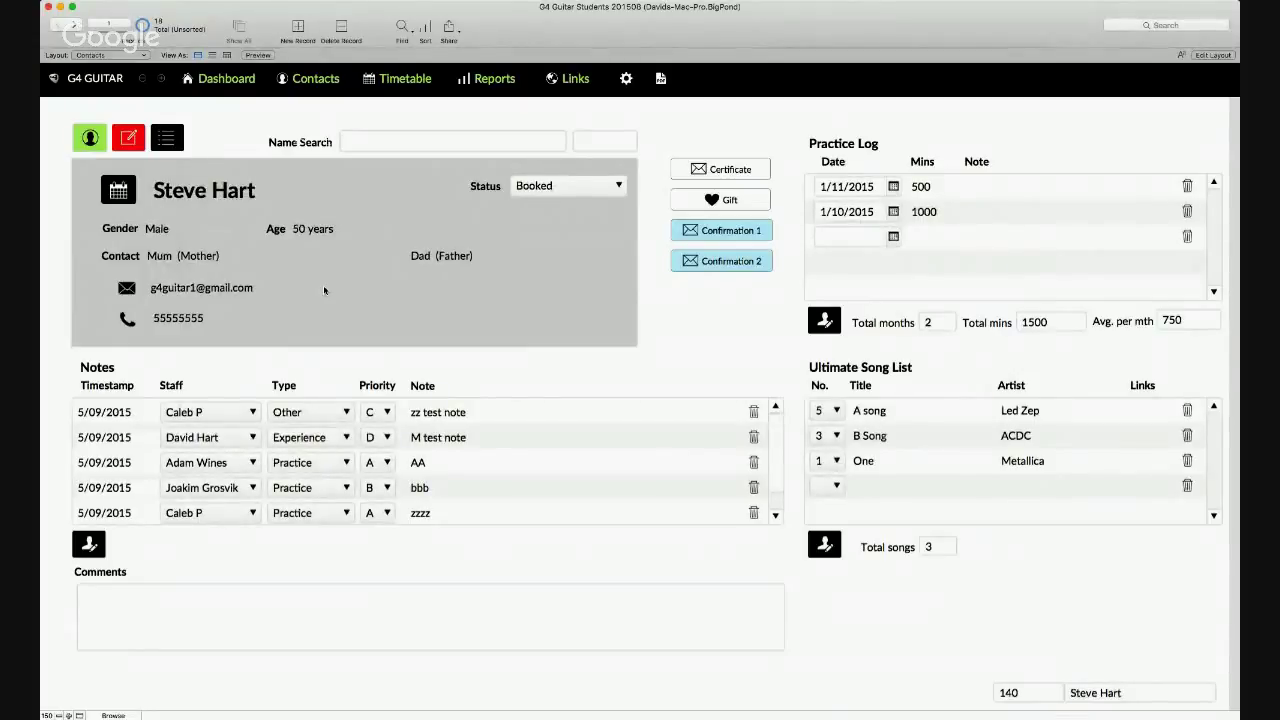
left_click(493, 79)
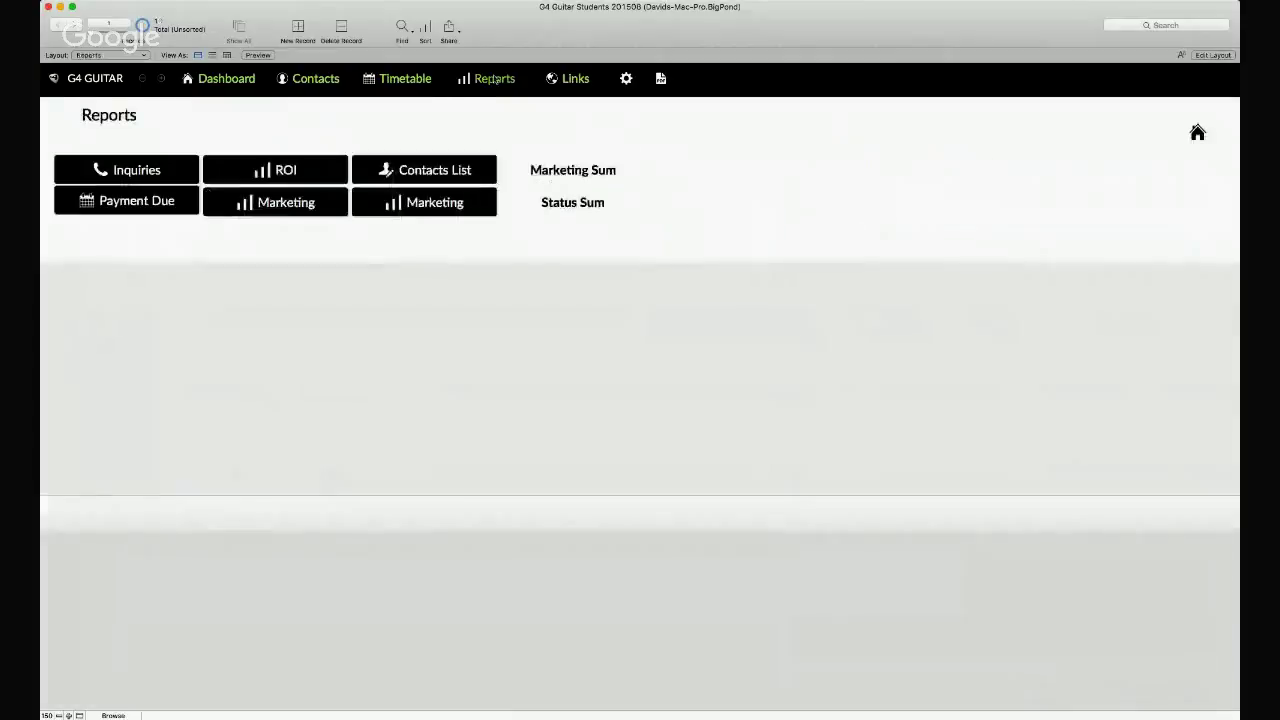
- Open the ROI report and scroll through the student list
left_click(281, 170)
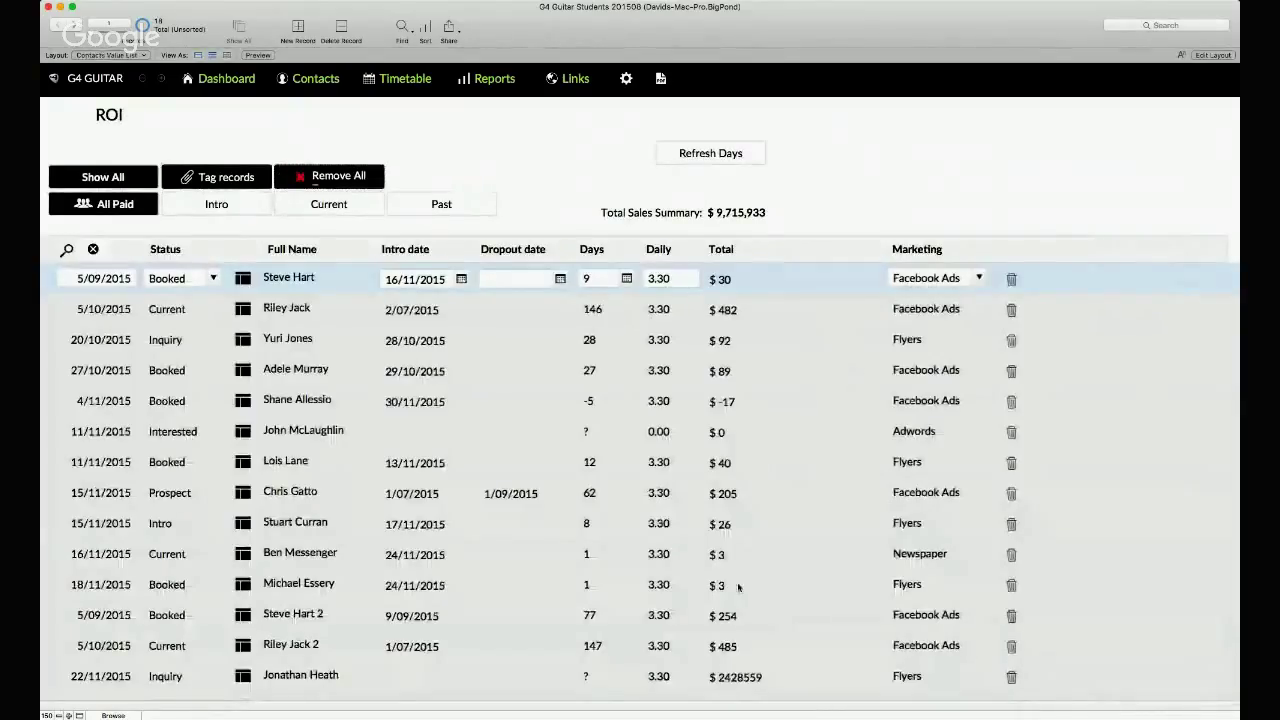
scroll(695, 465, "down", 1)
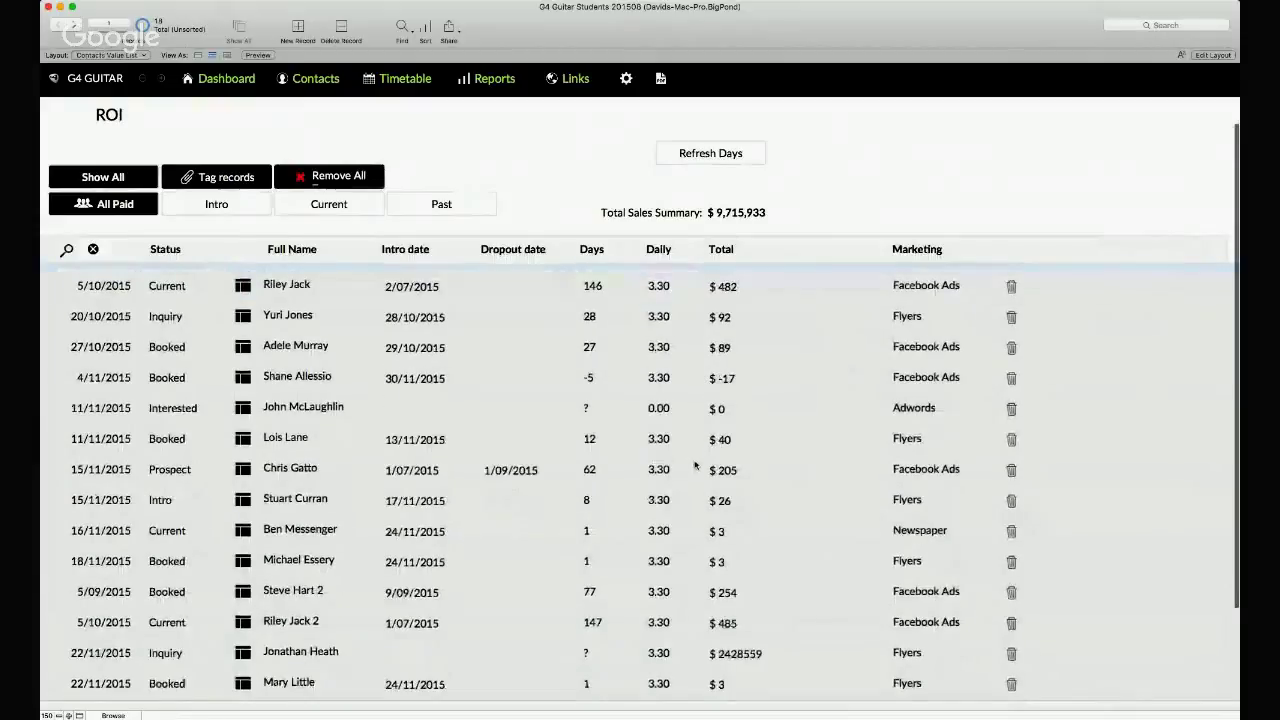
scroll(667, 675, "down", 1)
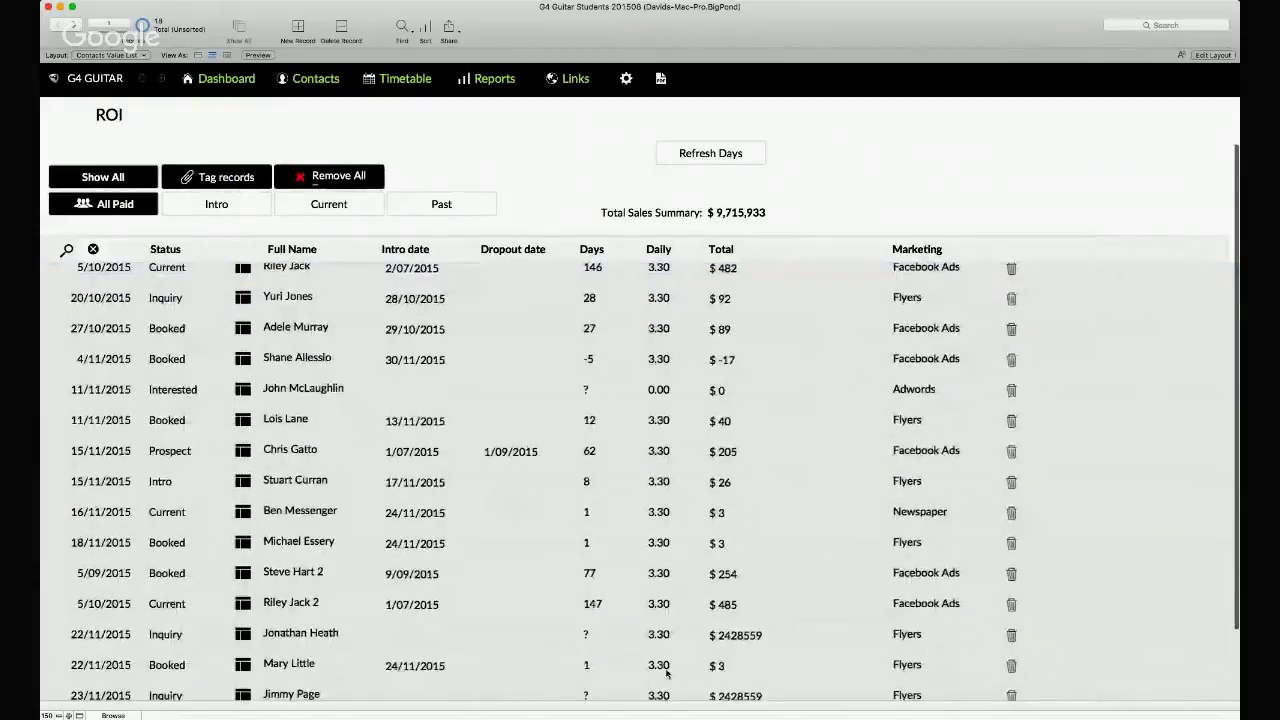
scroll(595, 436, "up", 2)
- Select rows in the ROI list, ending in a current student's Dropout date field
left_click(595, 436)
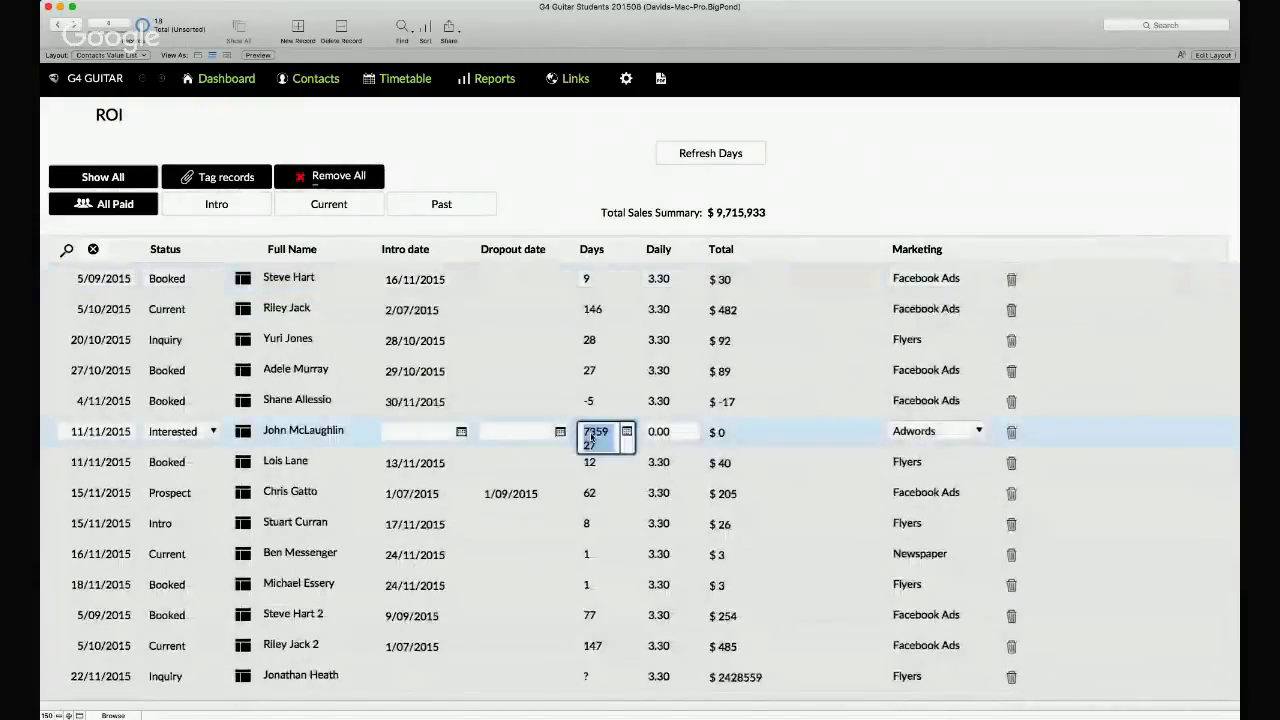
left_click(515, 370)
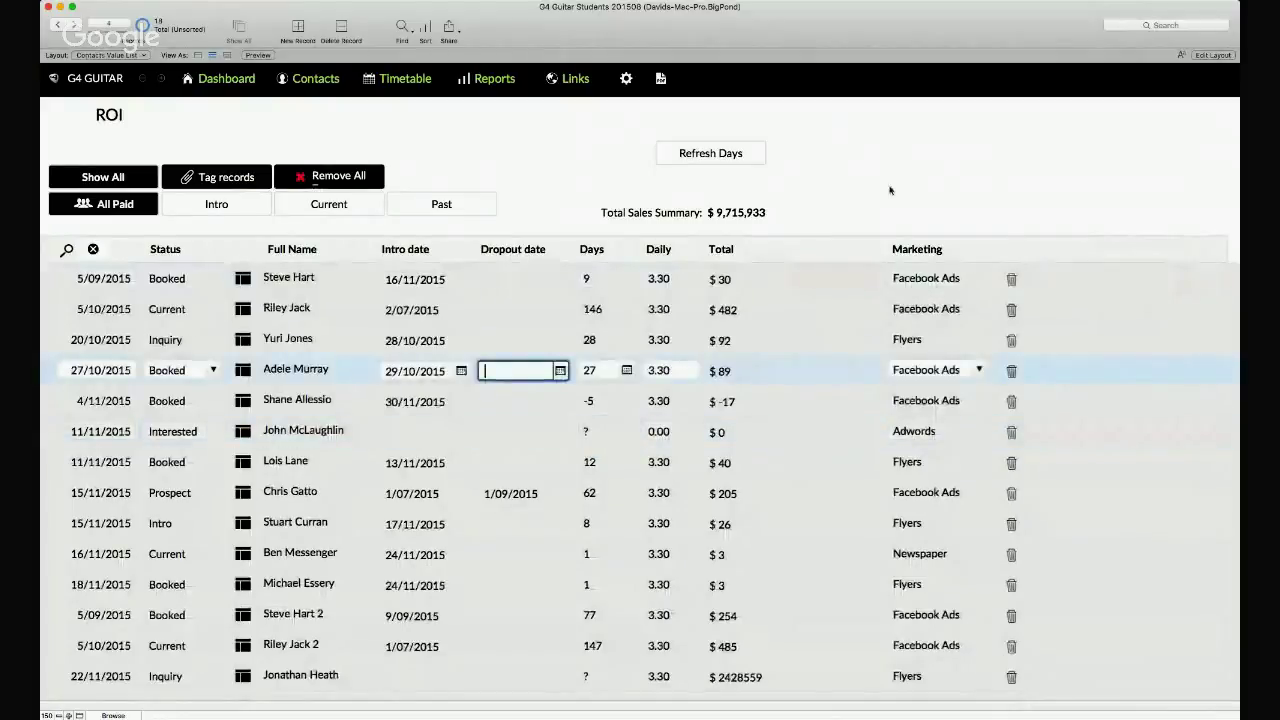
left_click(895, 190)
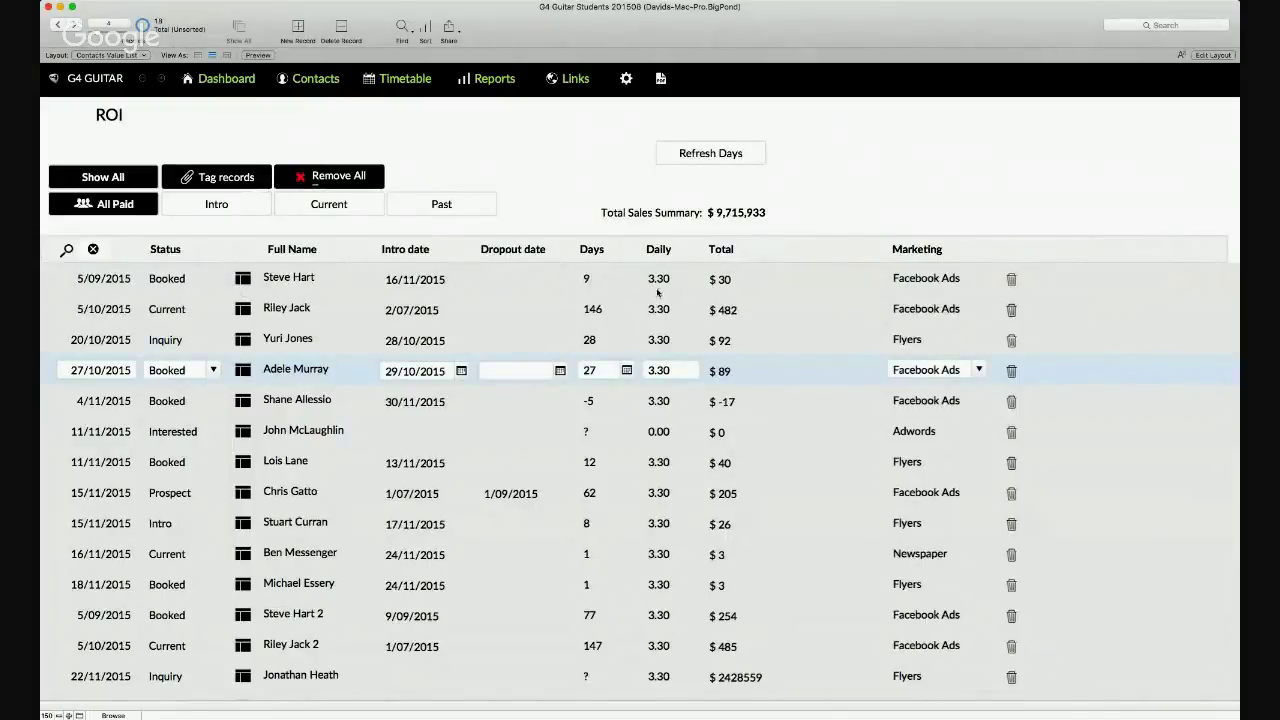
left_click(533, 320)
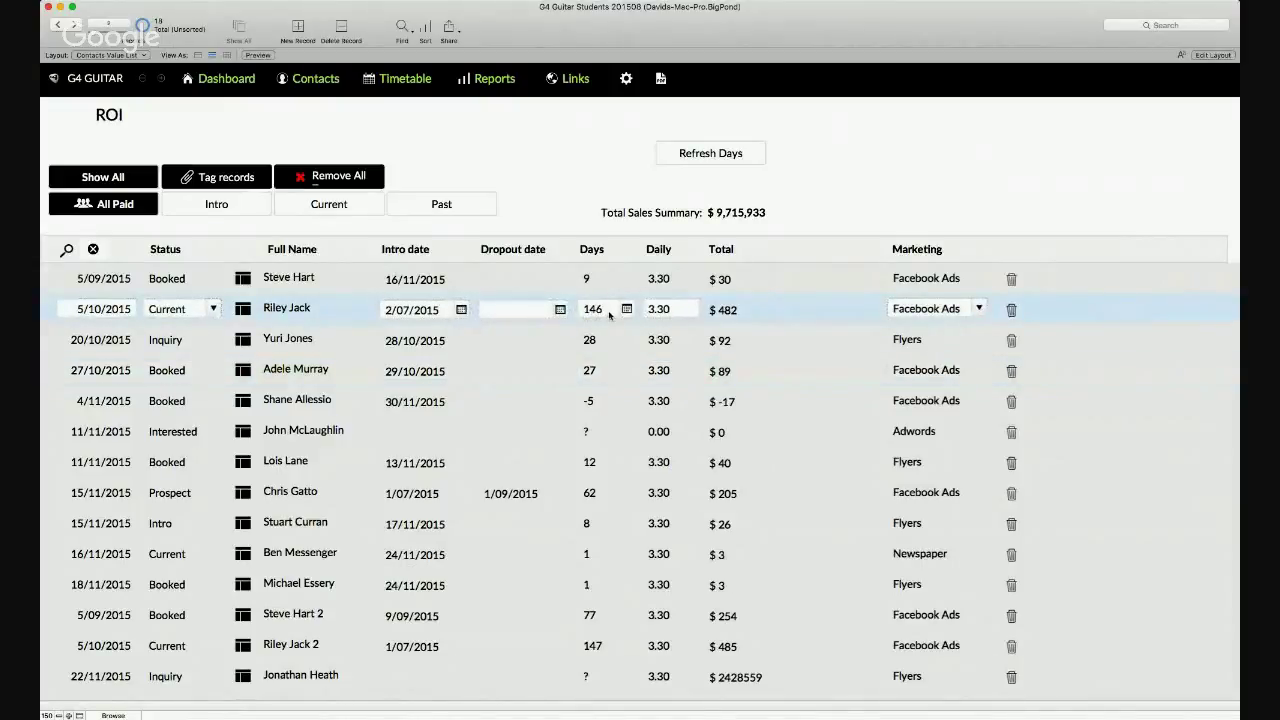
left_click(561, 314)
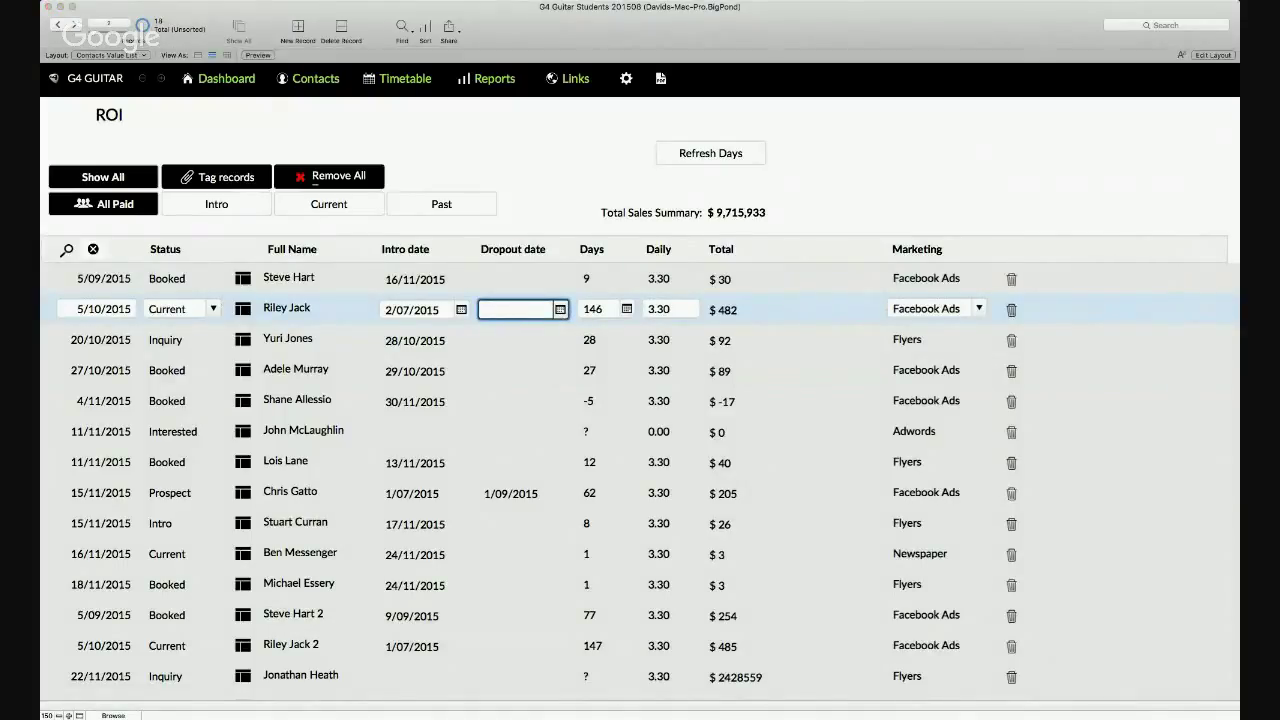
- Enter a dropout date of 8/09/2015 and commit the record so totals recalculate
type("8/09/2015")
key("Tab")
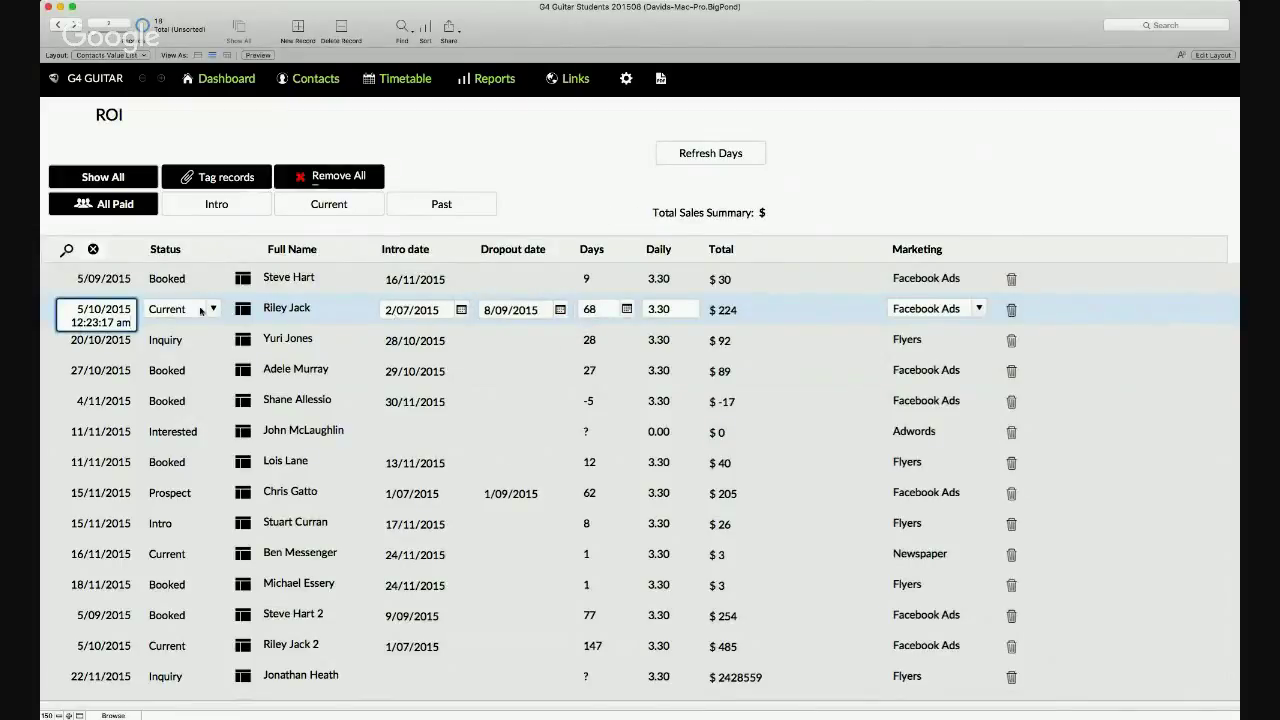
left_click(497, 192)
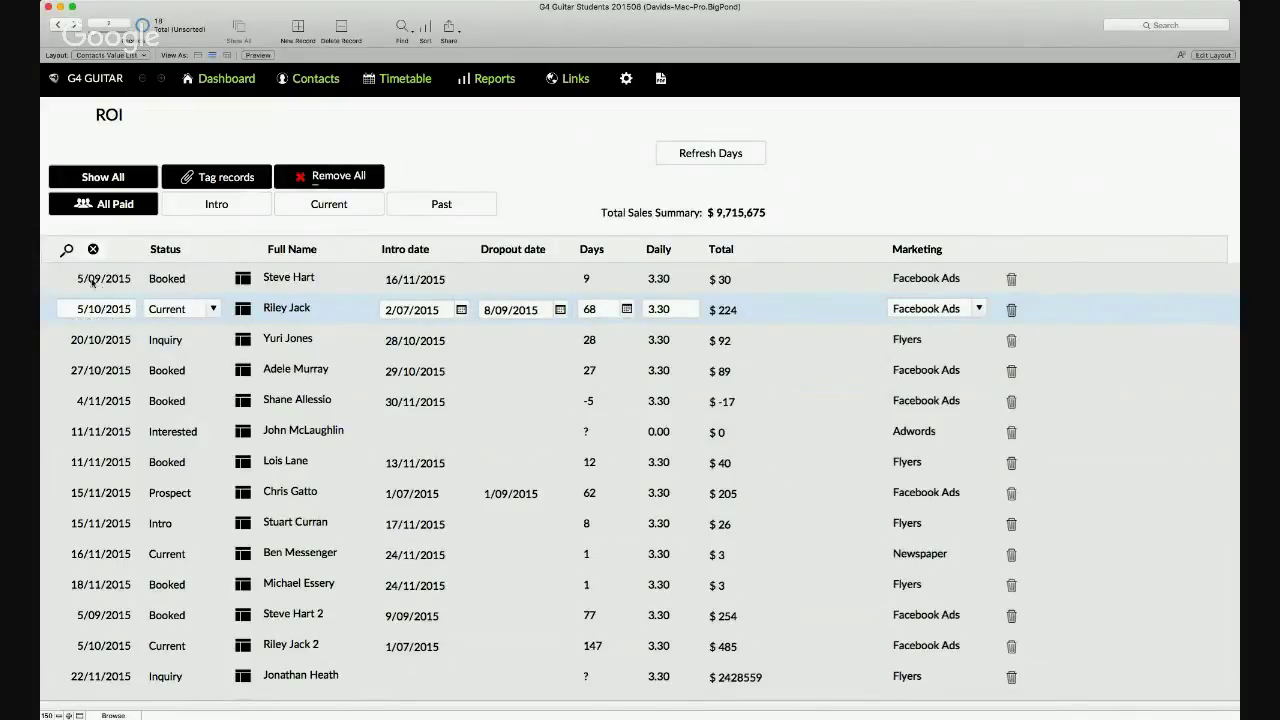
- Check the student's creation, intro and dropout dates in the ROI list
left_click(90, 311)
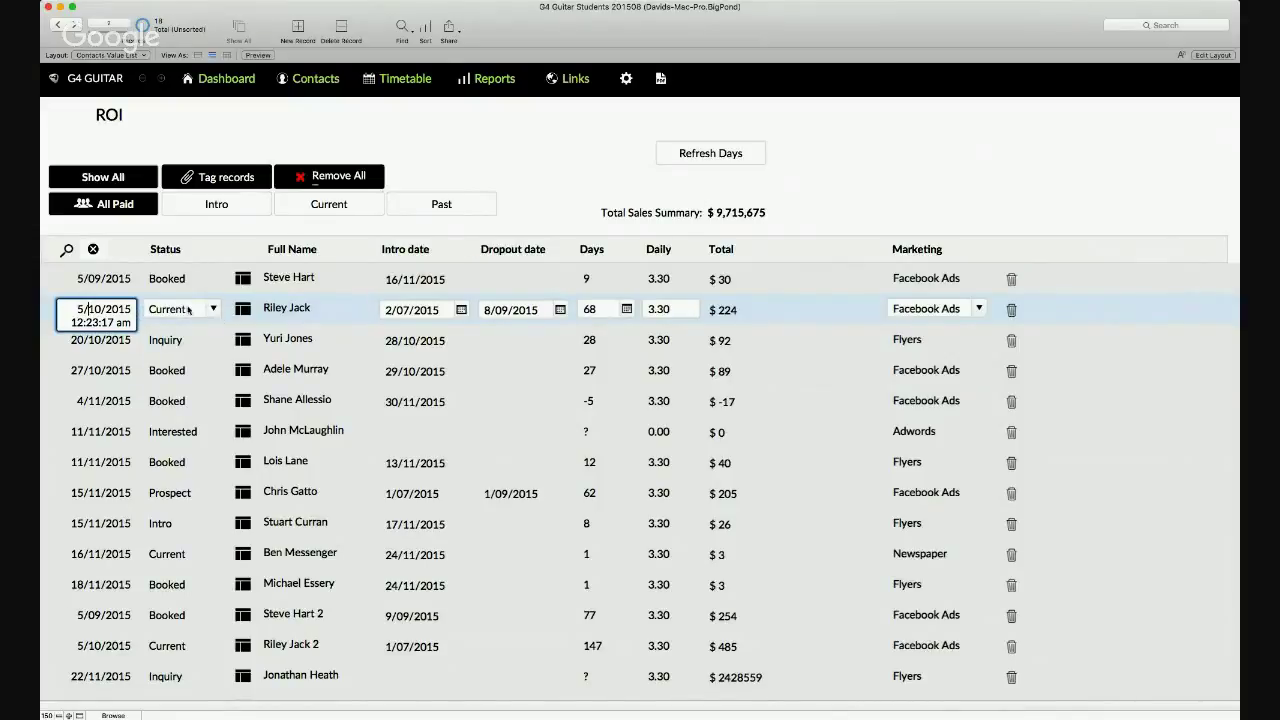
left_click(427, 310)
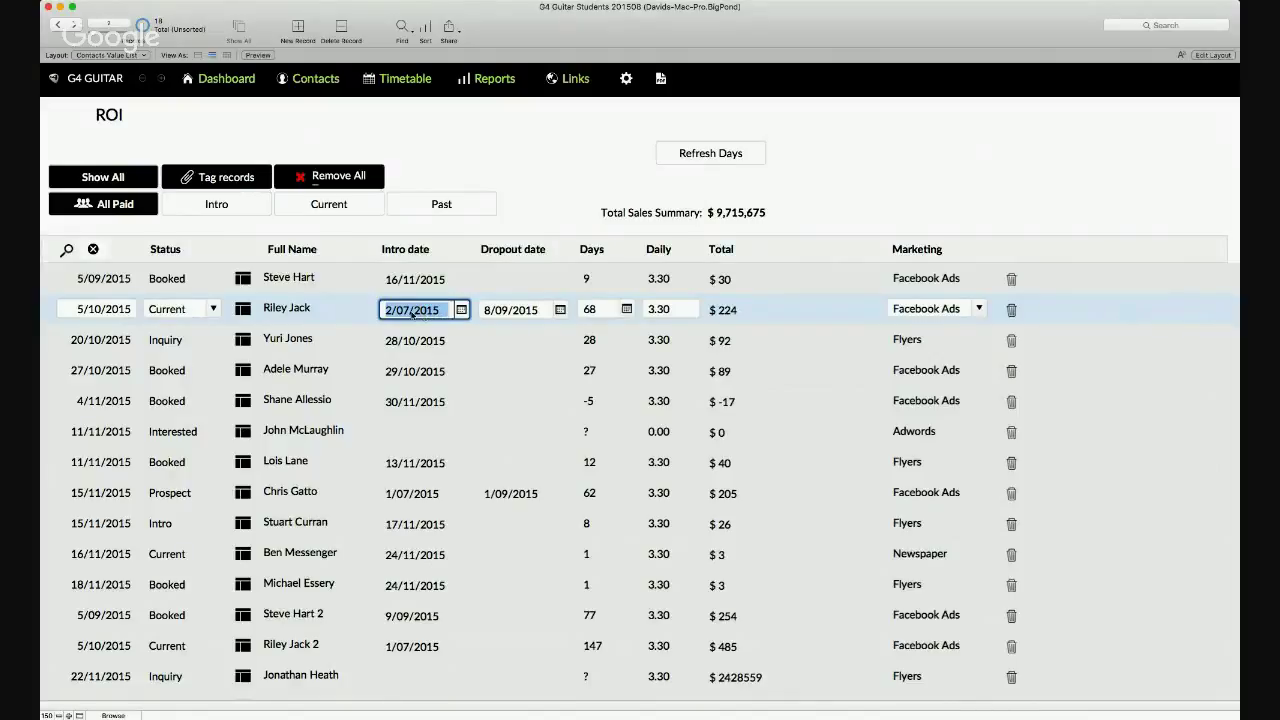
left_click(526, 312)
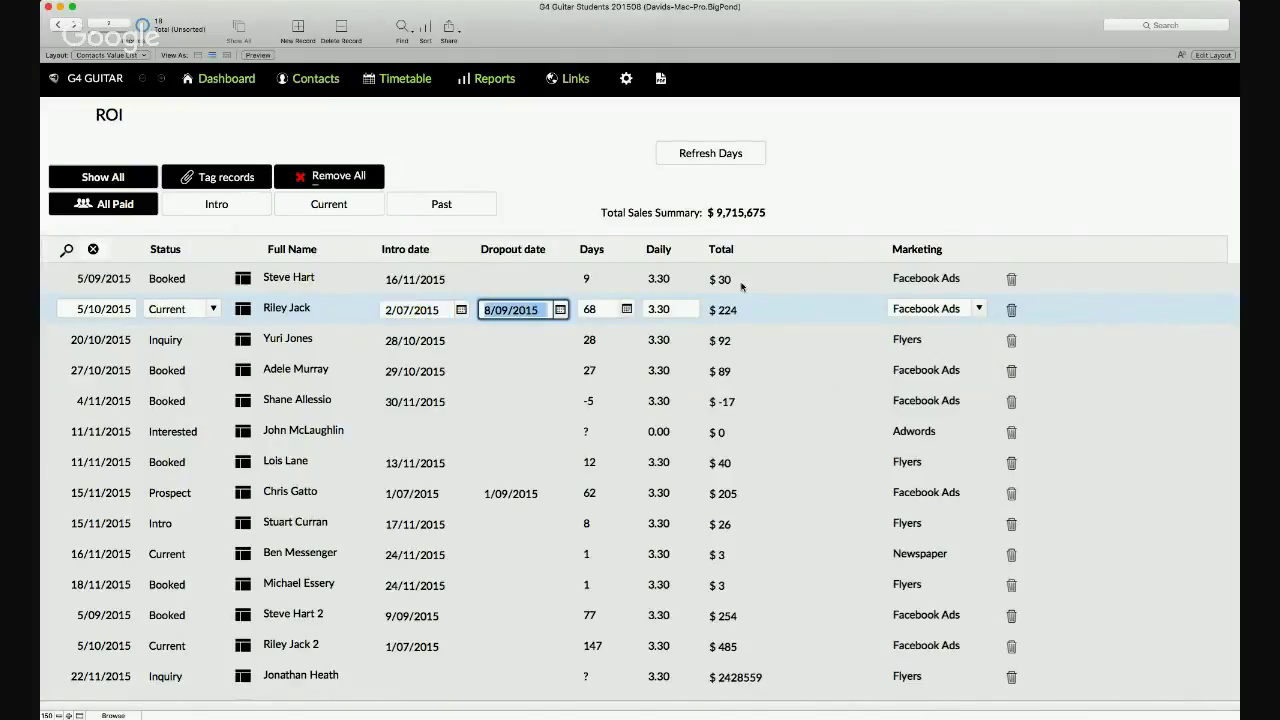
left_click(865, 197)
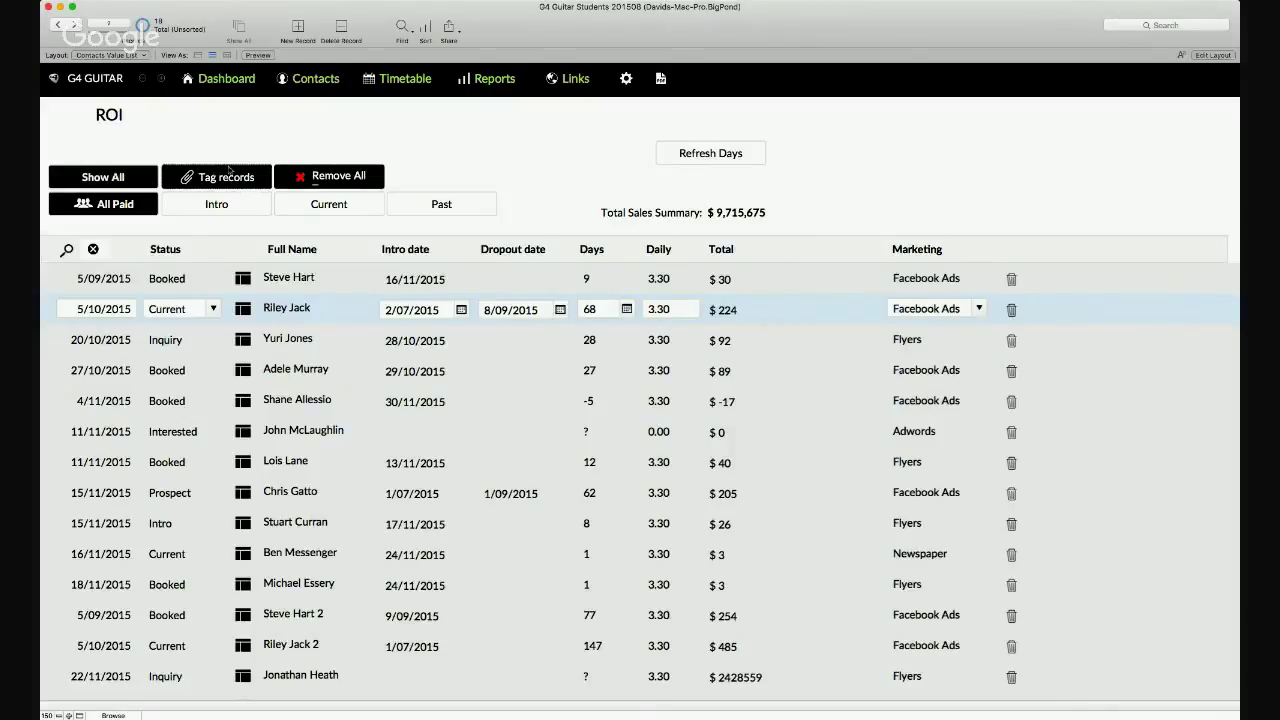
- Open the Inquiries list, try the Interested and Prospect filters, then return to Inquiry
left_click(491, 80)
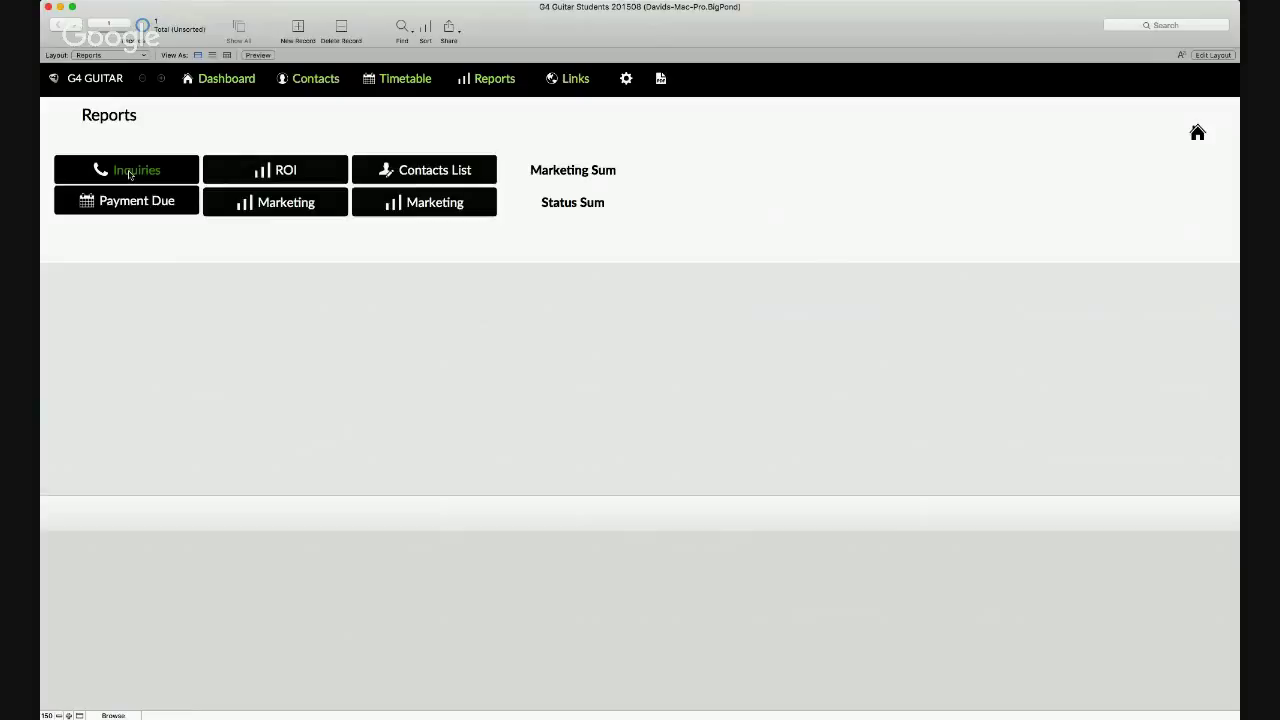
left_click(129, 172)
left_click(117, 205)
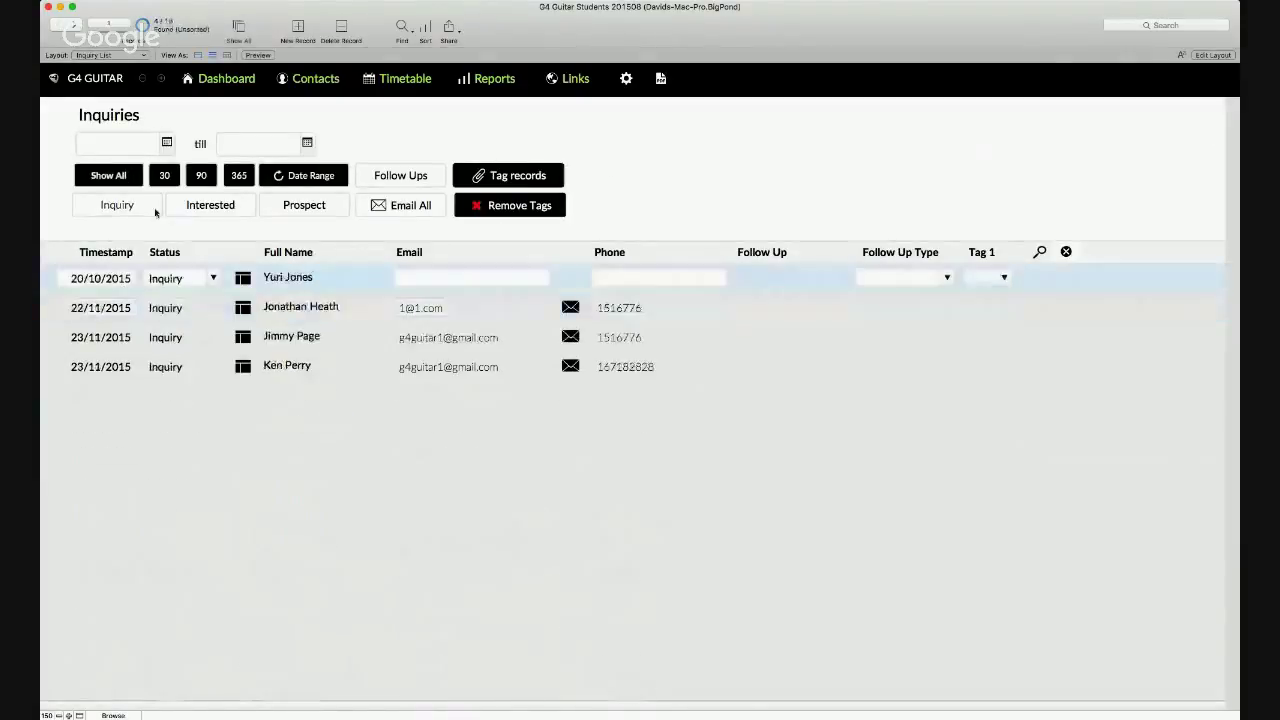
left_click(193, 208)
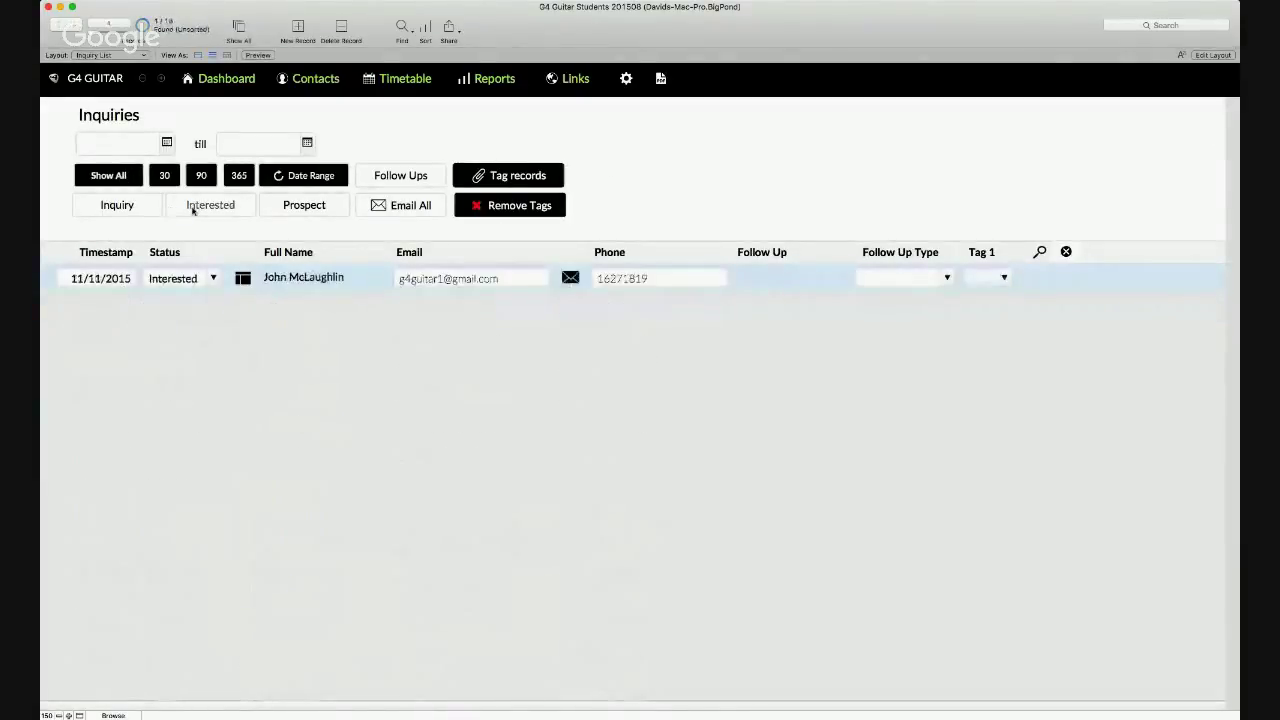
left_click(290, 206)
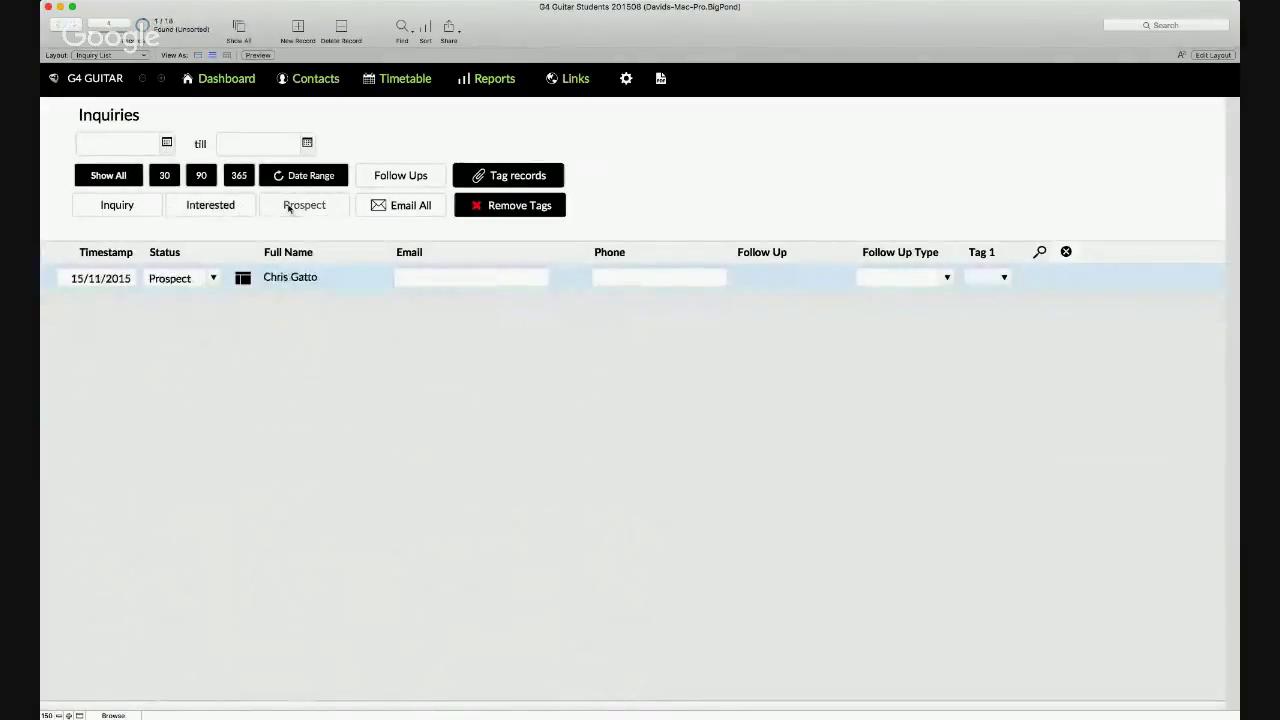
left_click(126, 207)
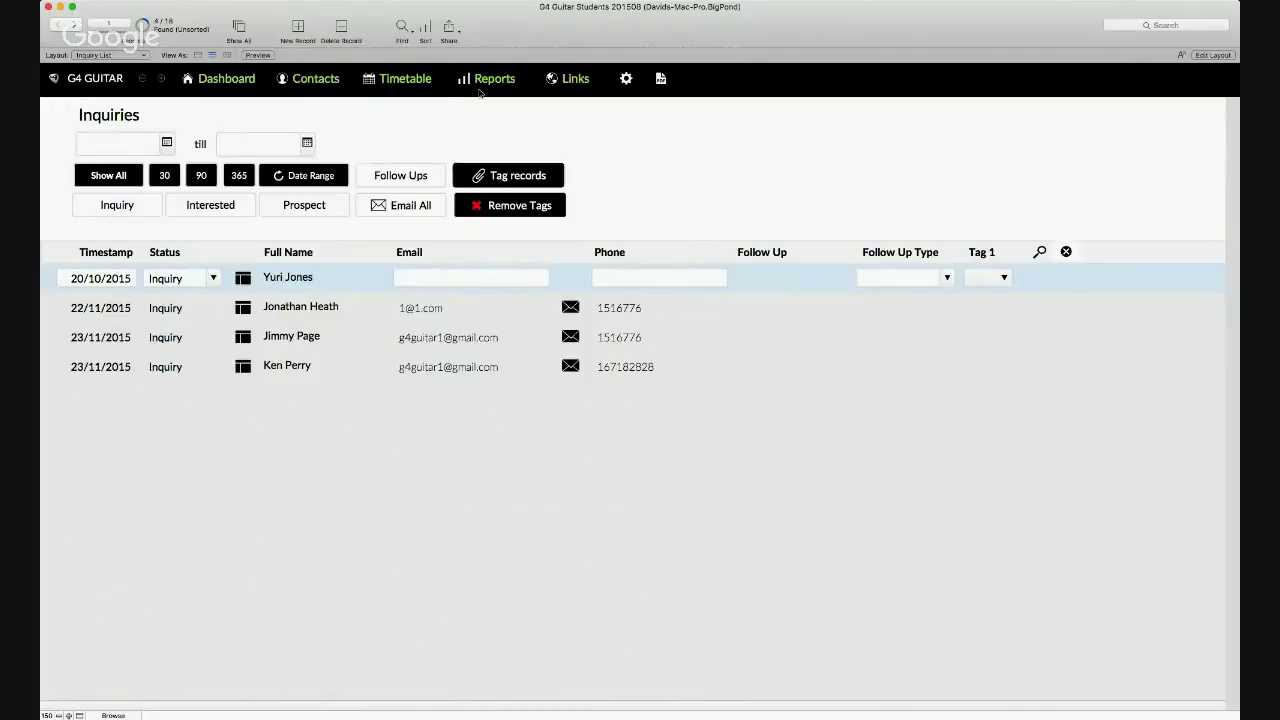
- Go to Contacts and create a new blank student record
left_click(312, 80)
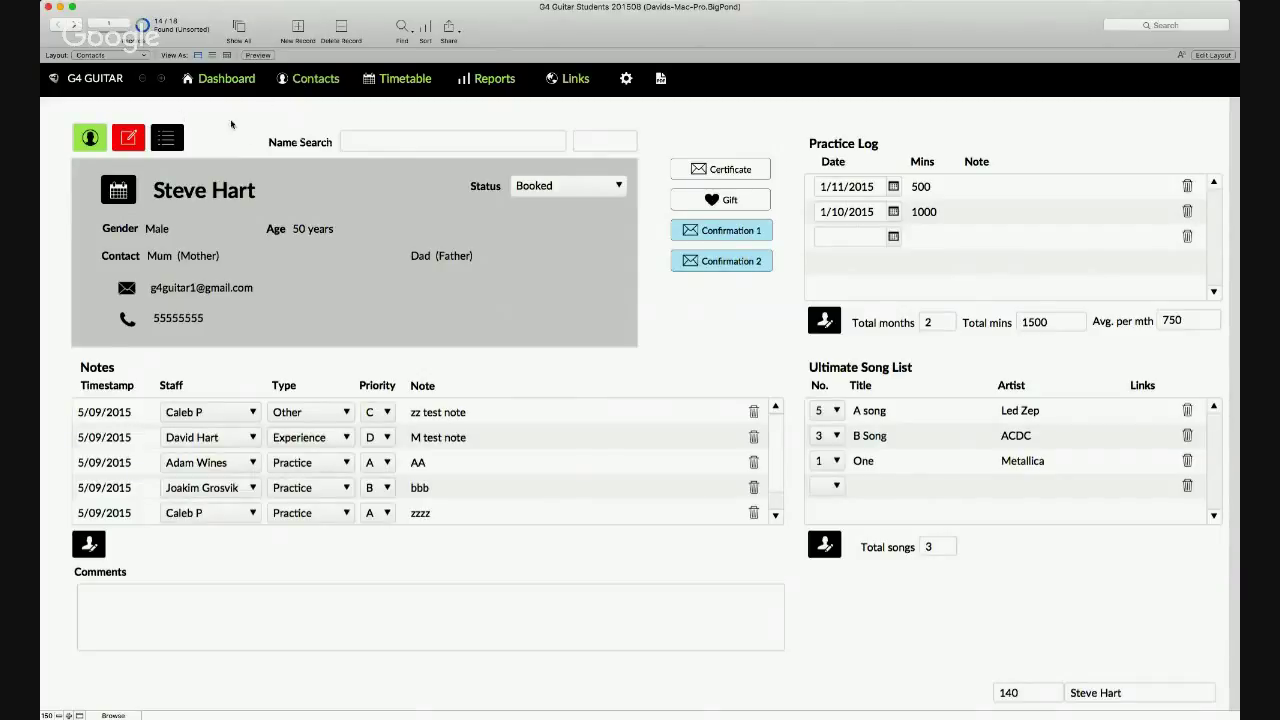
left_click(90, 137)
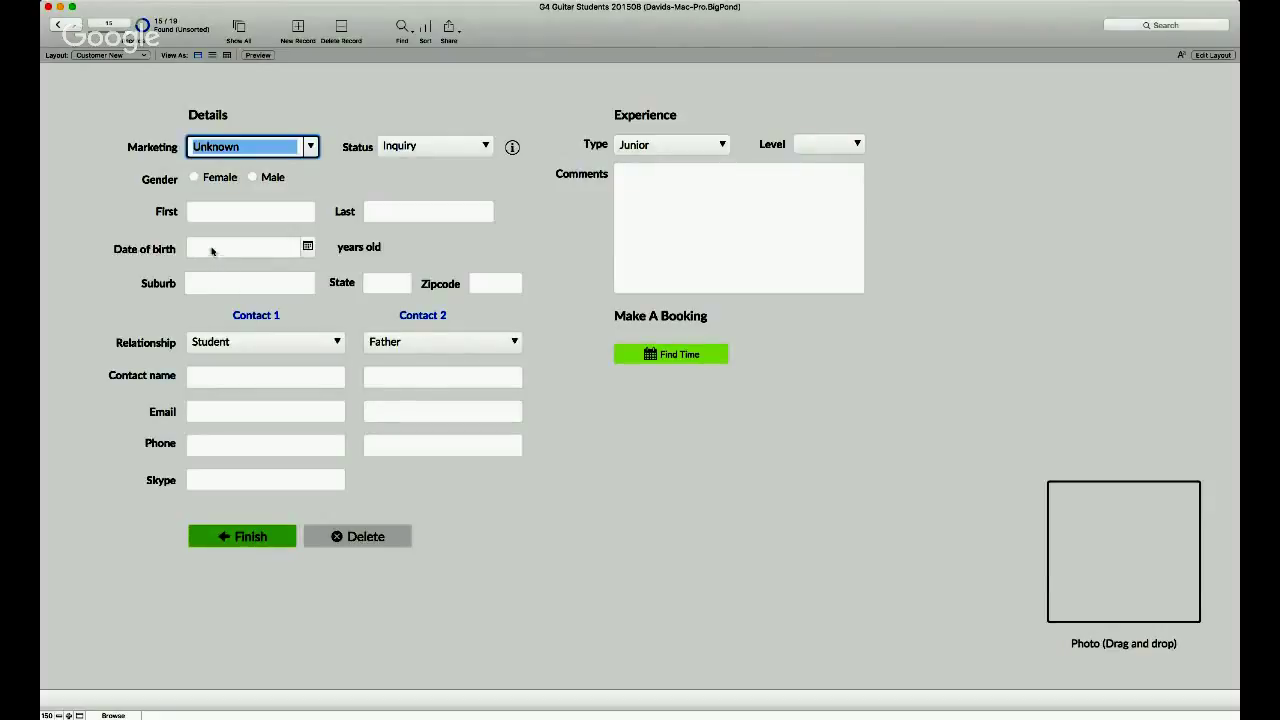
type("Flyers")
key("Tab")
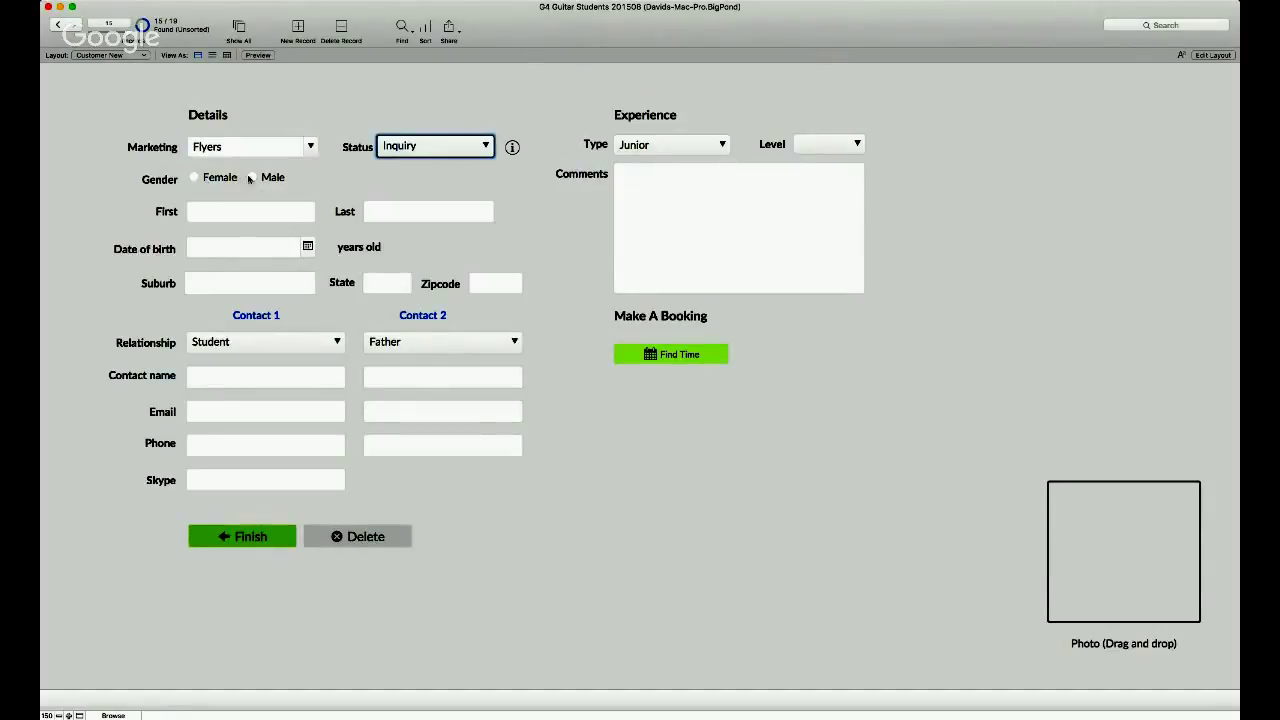
left_click(252, 177)
left_click(254, 208)
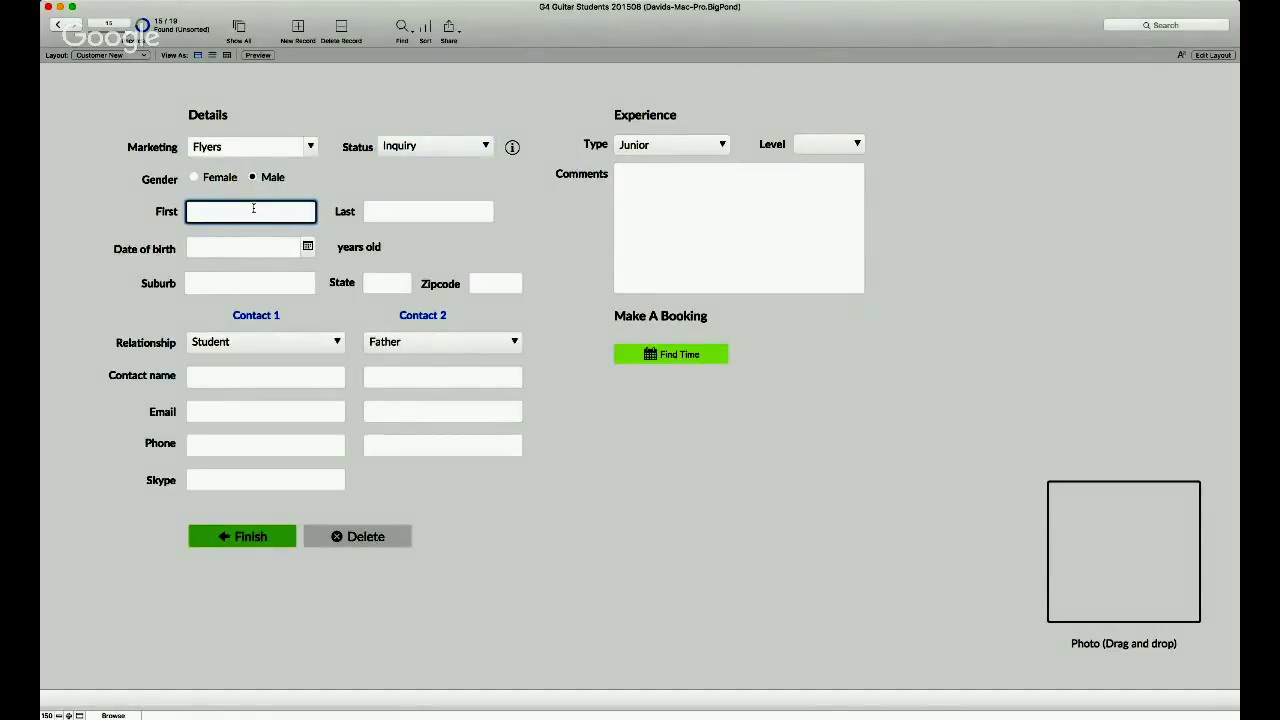
key("Tab")
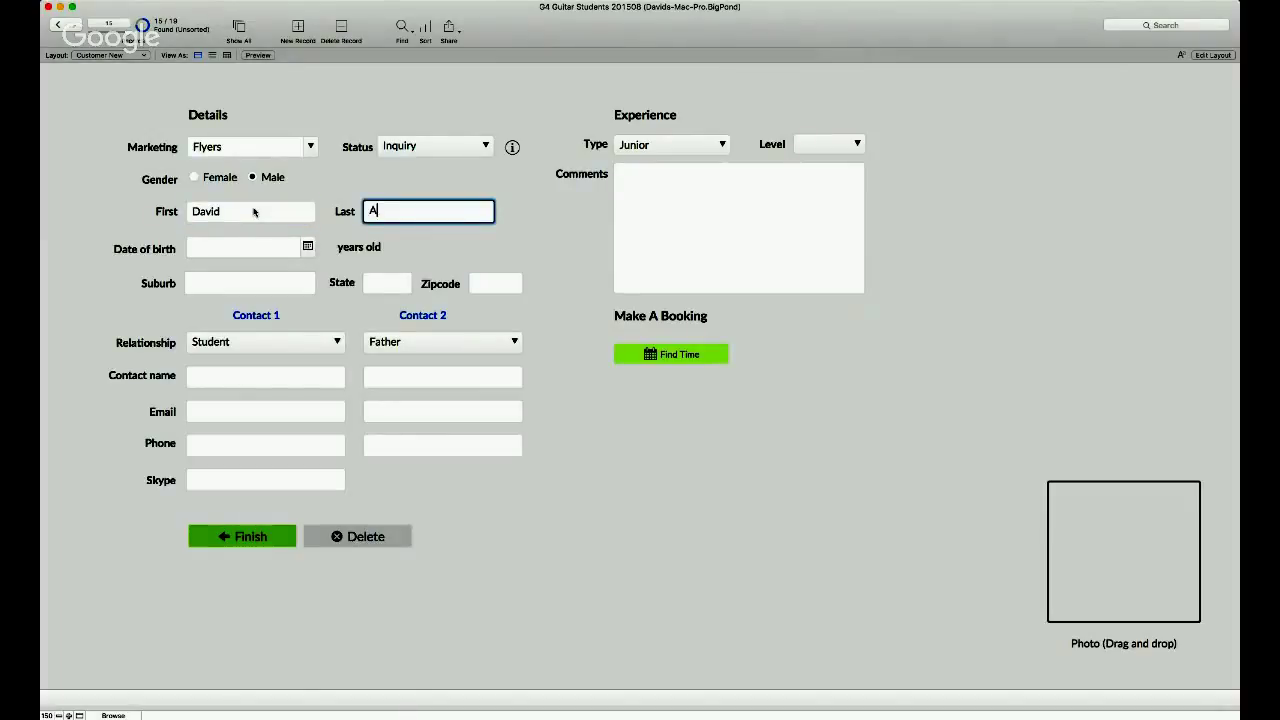
key("Tab")
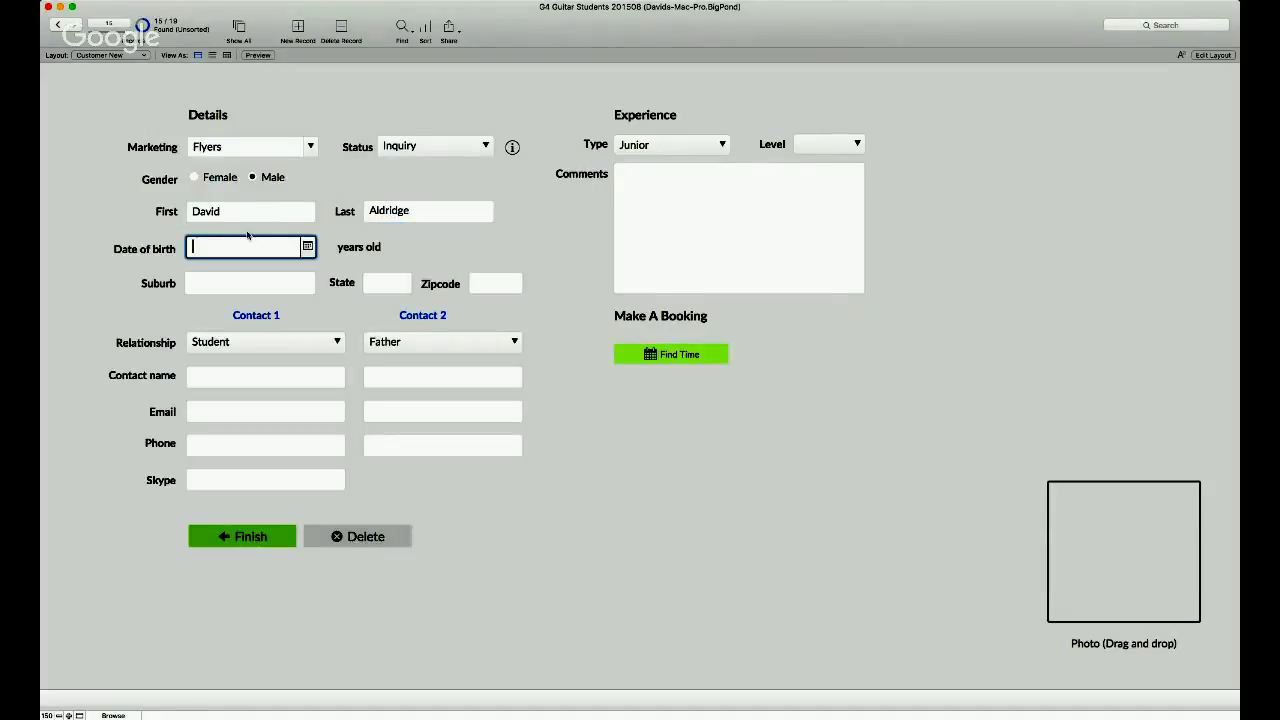
type("2/05/1980")
key("Tab")
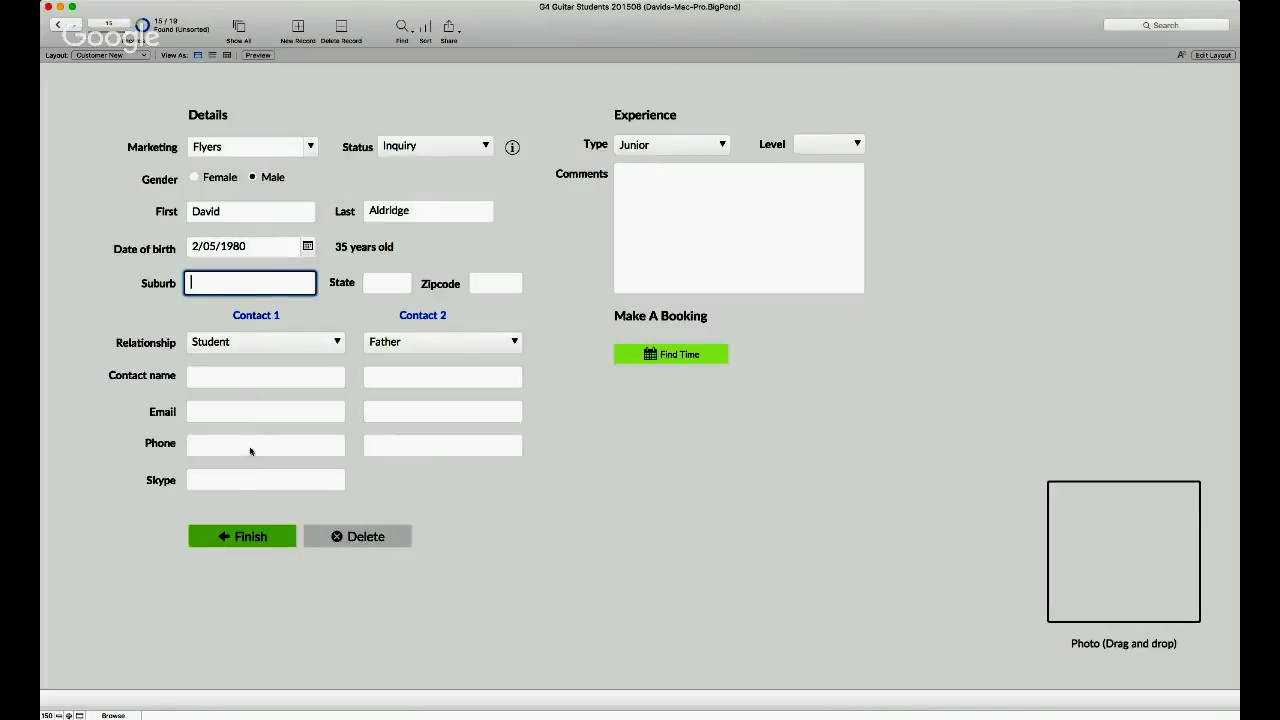
- Fill in the student's suburb and move past state to the zipcode
key("Tab")
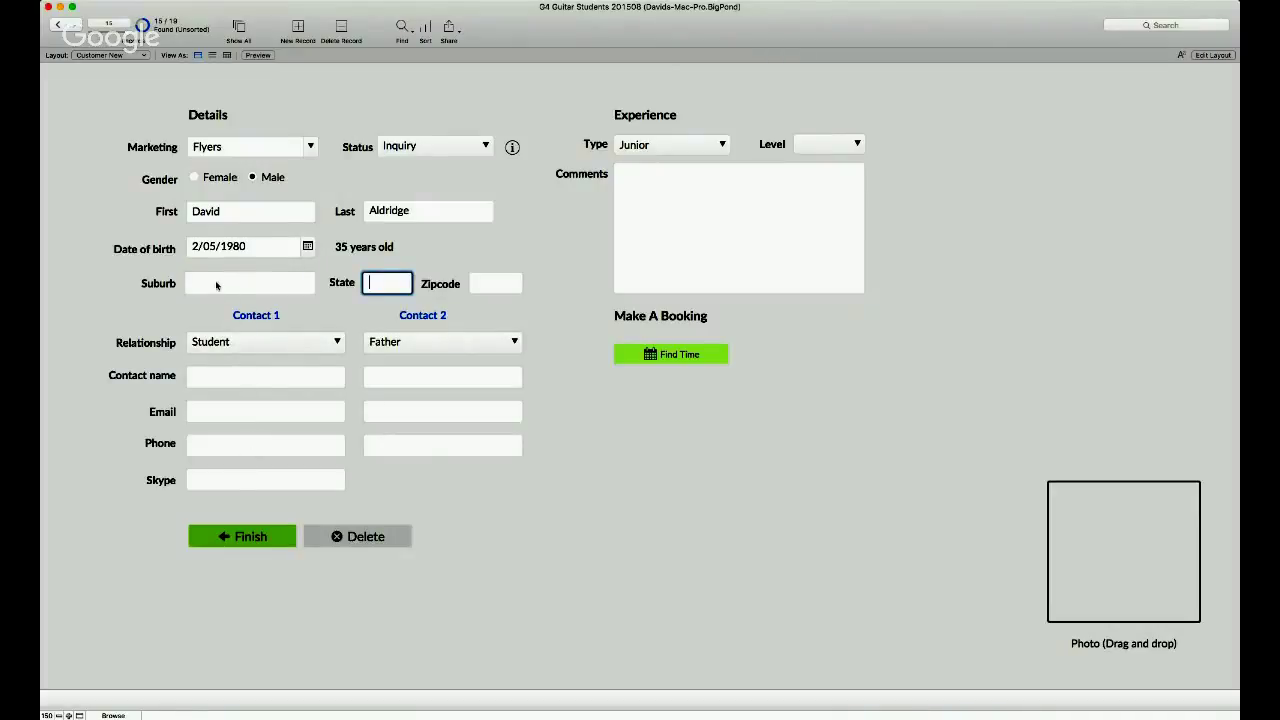
left_click(216, 286)
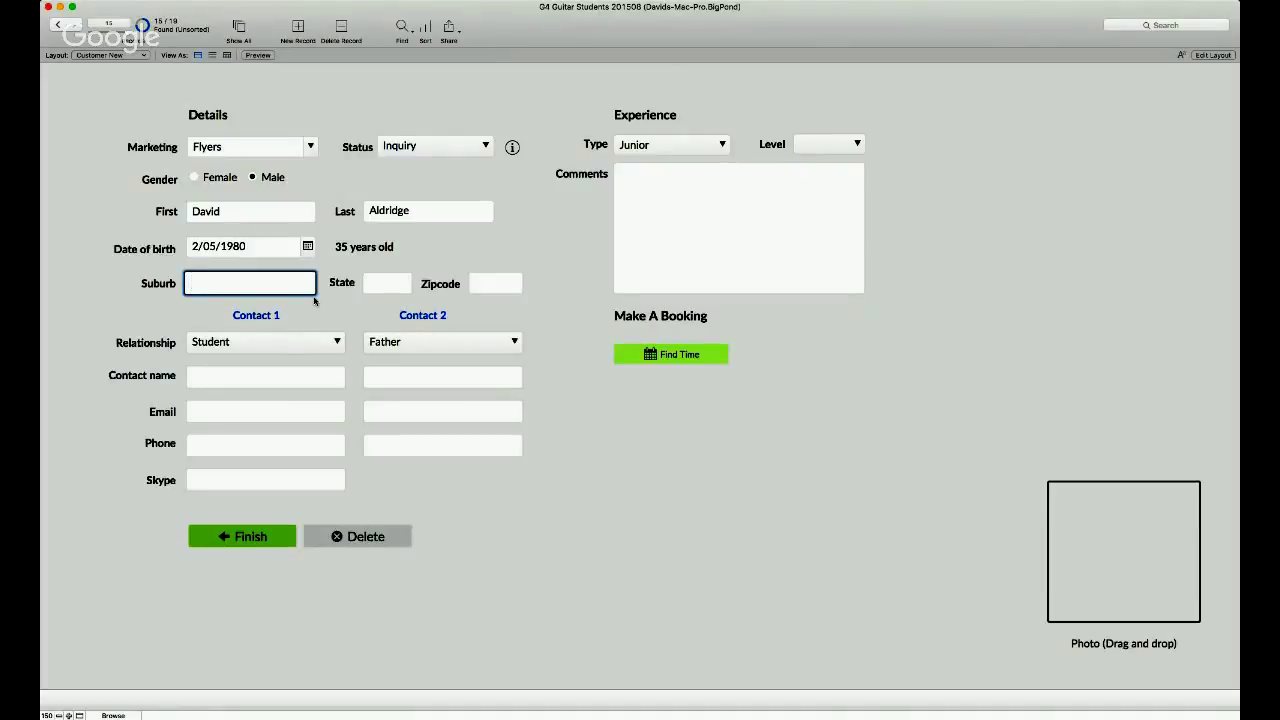
type("Leigh")
key("Tab")
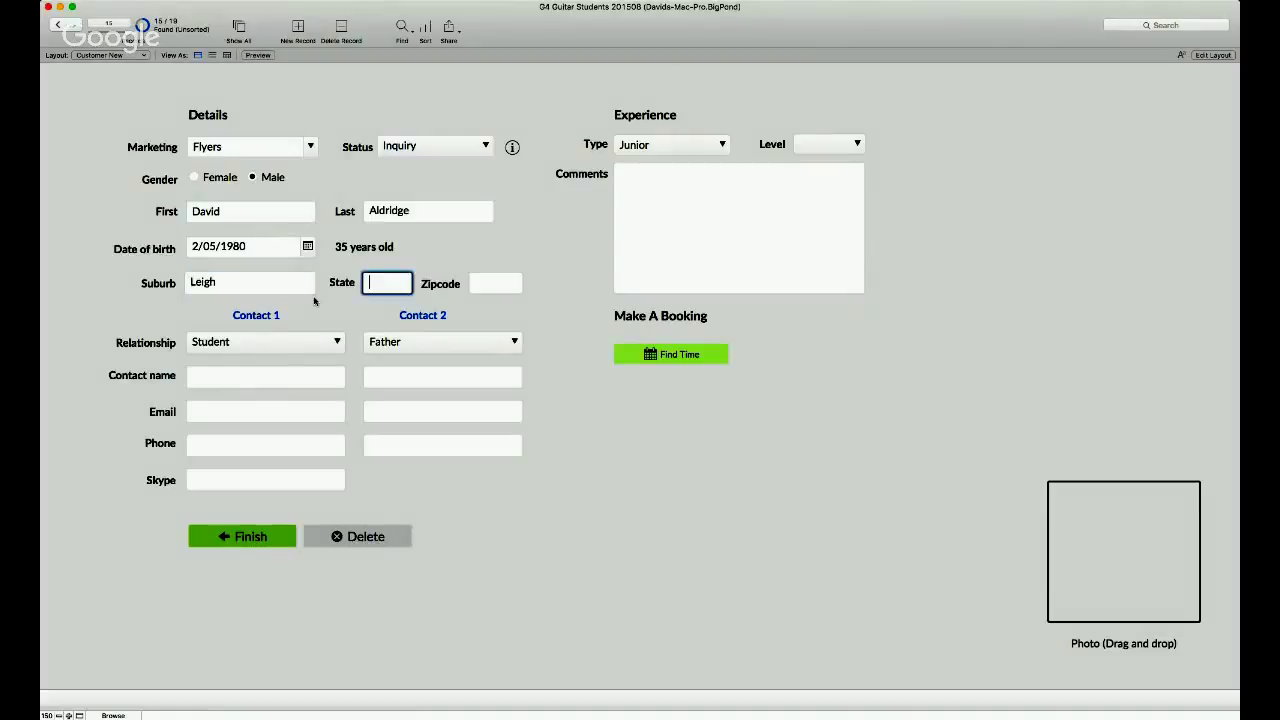
key("Tab")
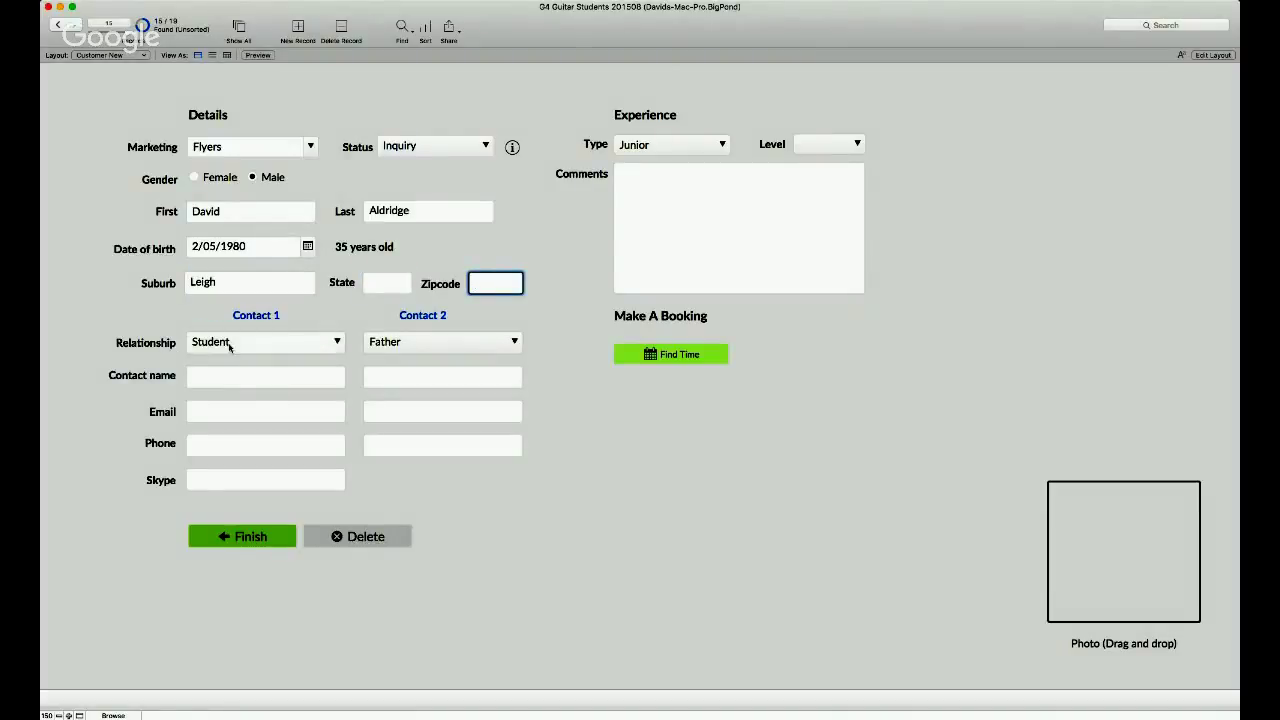
- Set Contact 1 to Mother and enter her name, e-mail address and phone number
key("Tab")
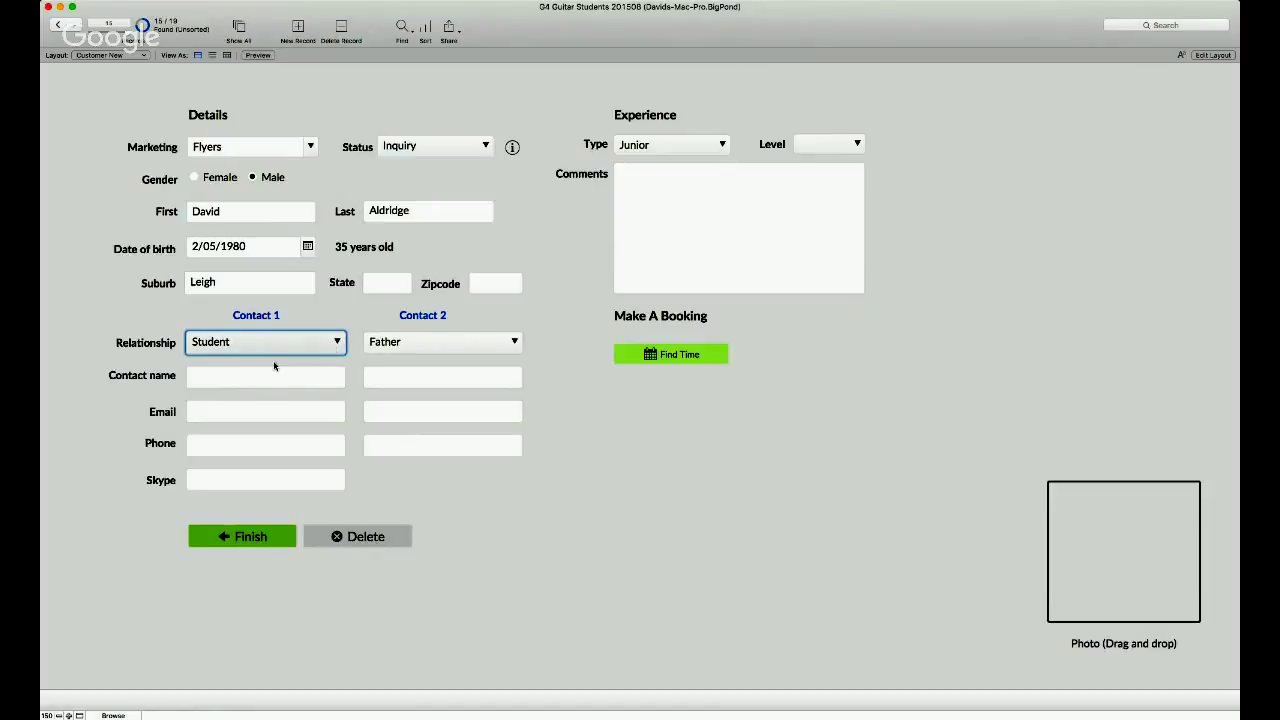
key("Down")
key("Tab")
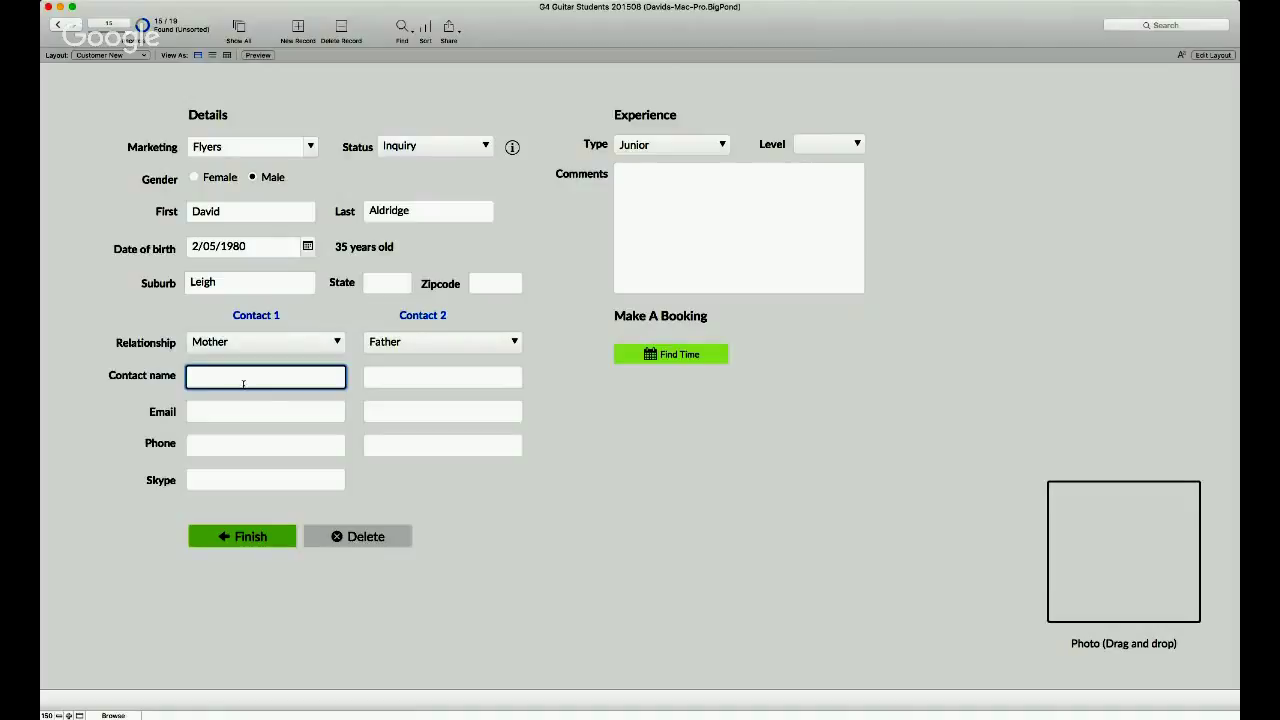
type("Mum")
key("Tab")
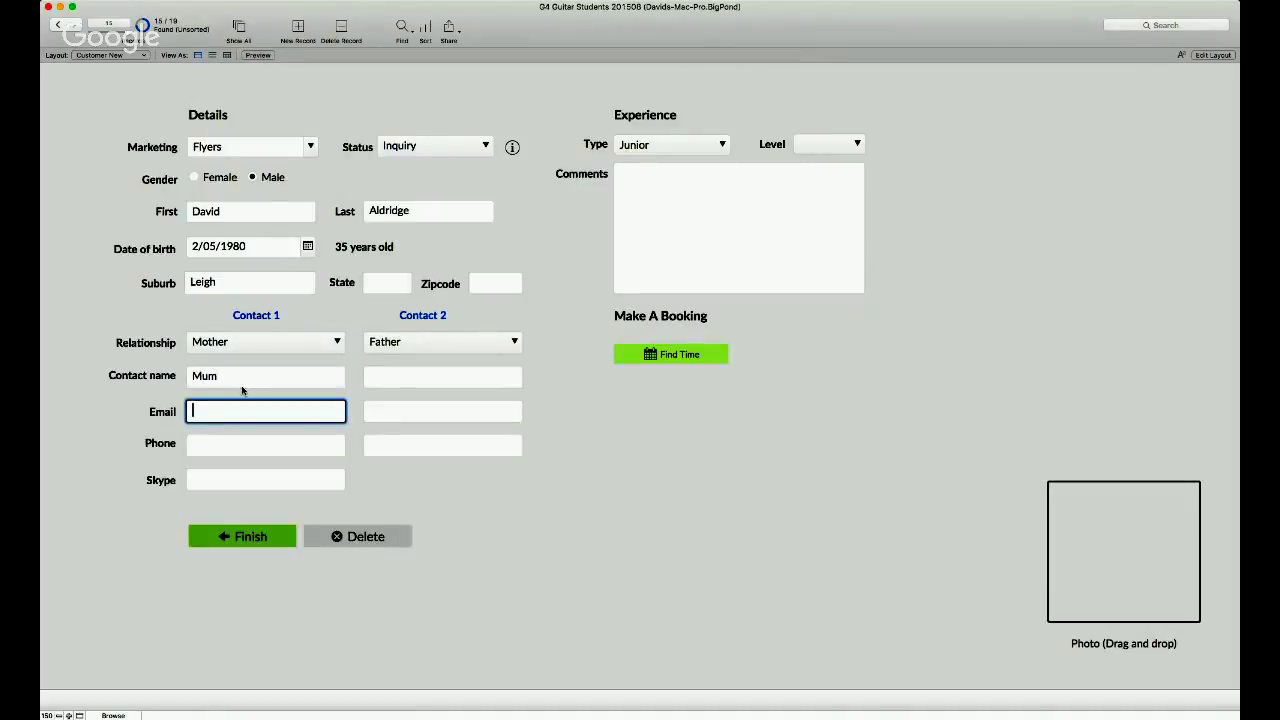
key("Tab")
key("Tab")
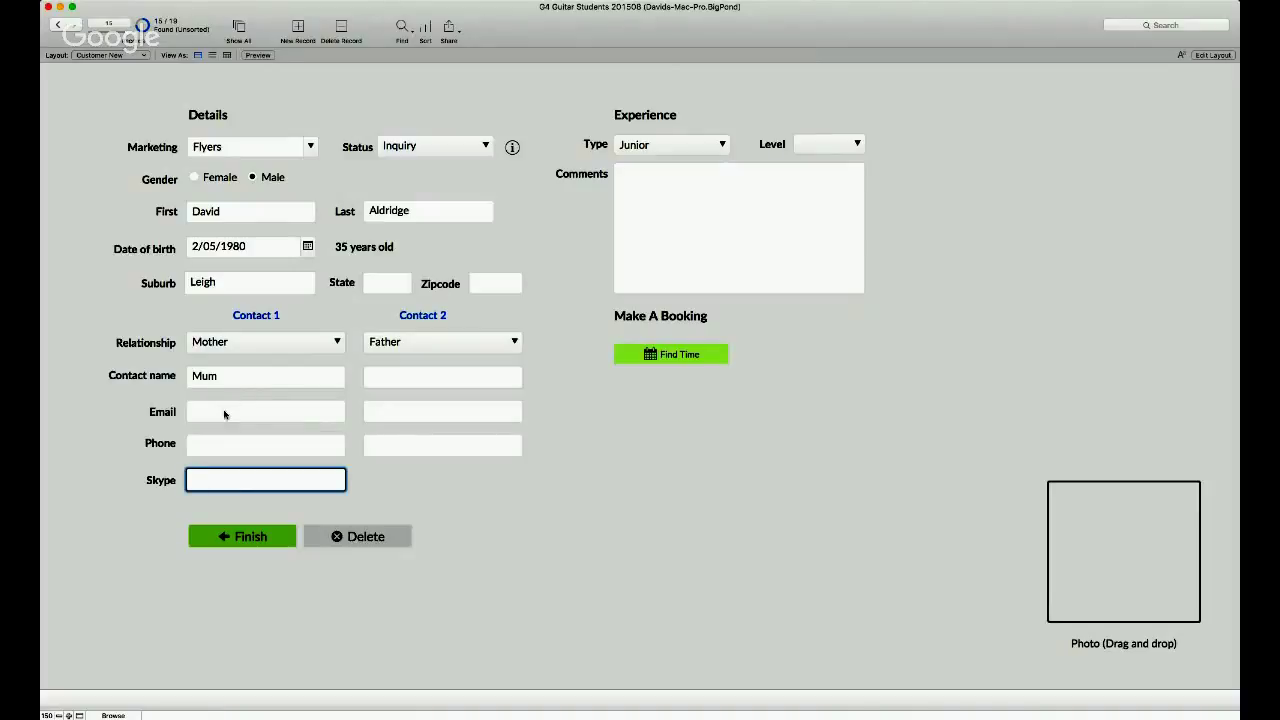
left_click(224, 411)
type("1@1.com")
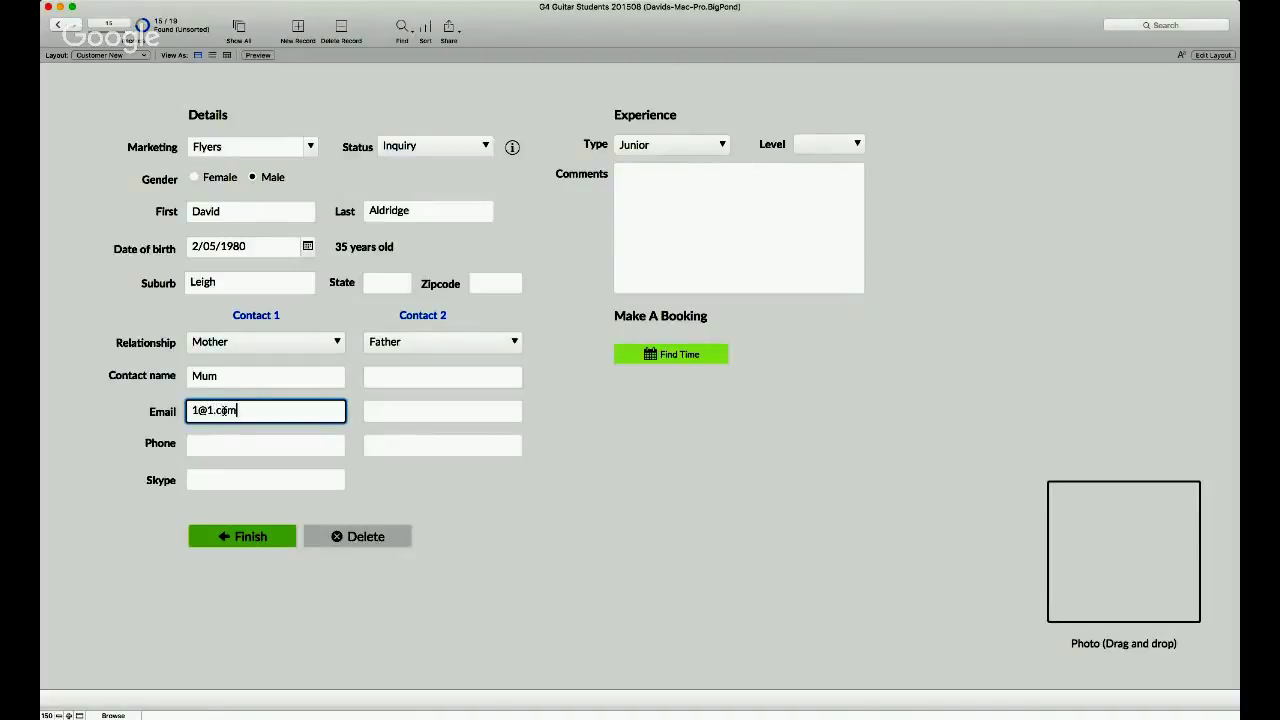
key("Tab")
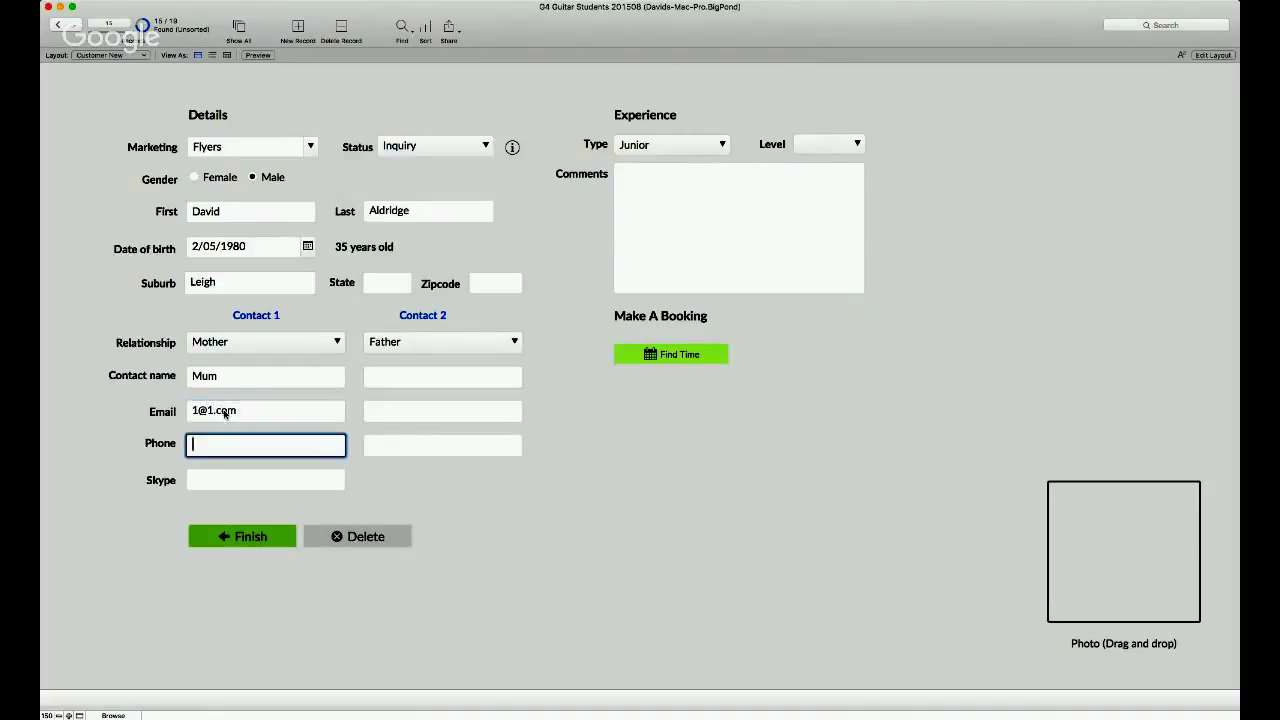
type("15151727")
key("Tab")
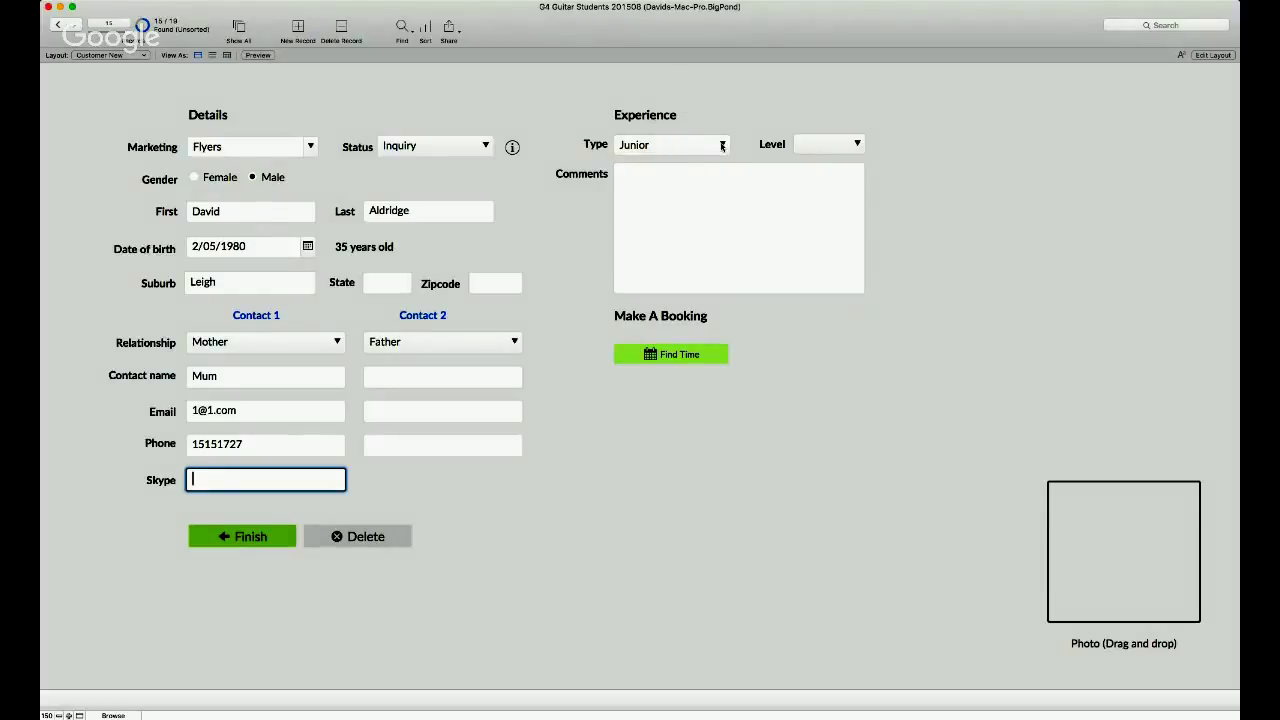
- Set the experience type to Senior with level 1, after briefly trying Junior
key("Tab")
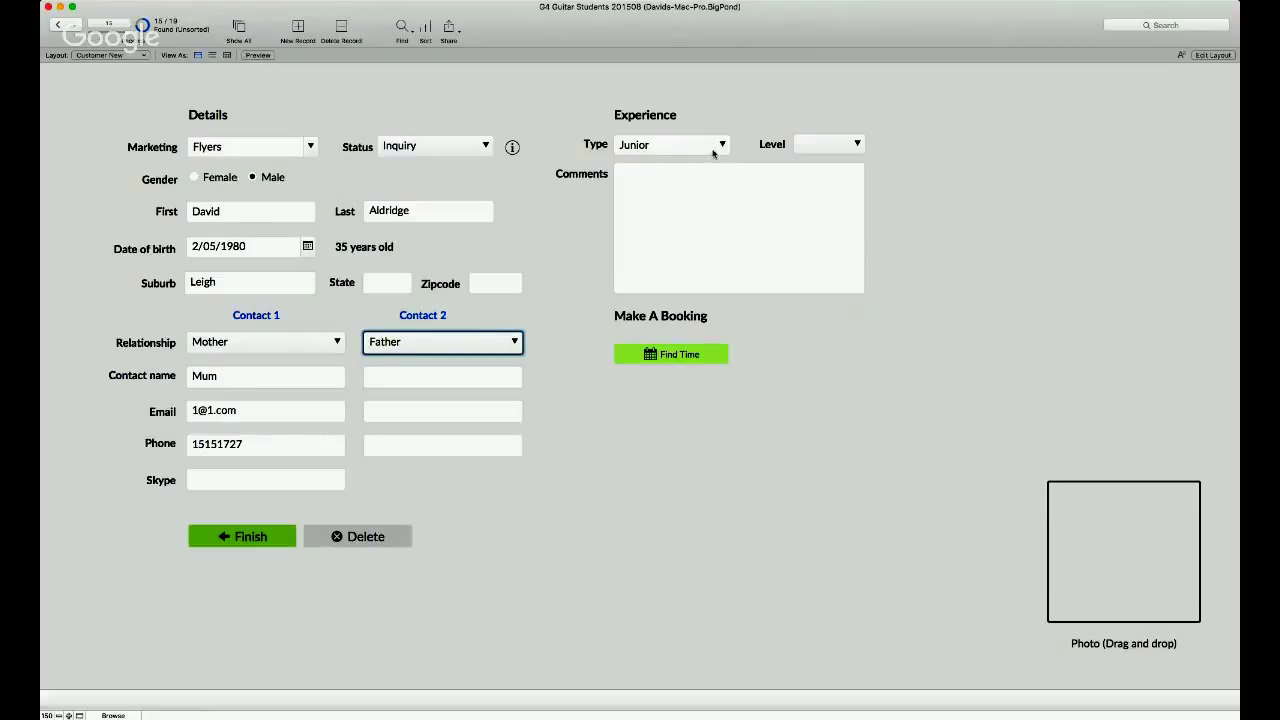
key("Tab")
key("Tab")
key("Tab")
key("Tab")
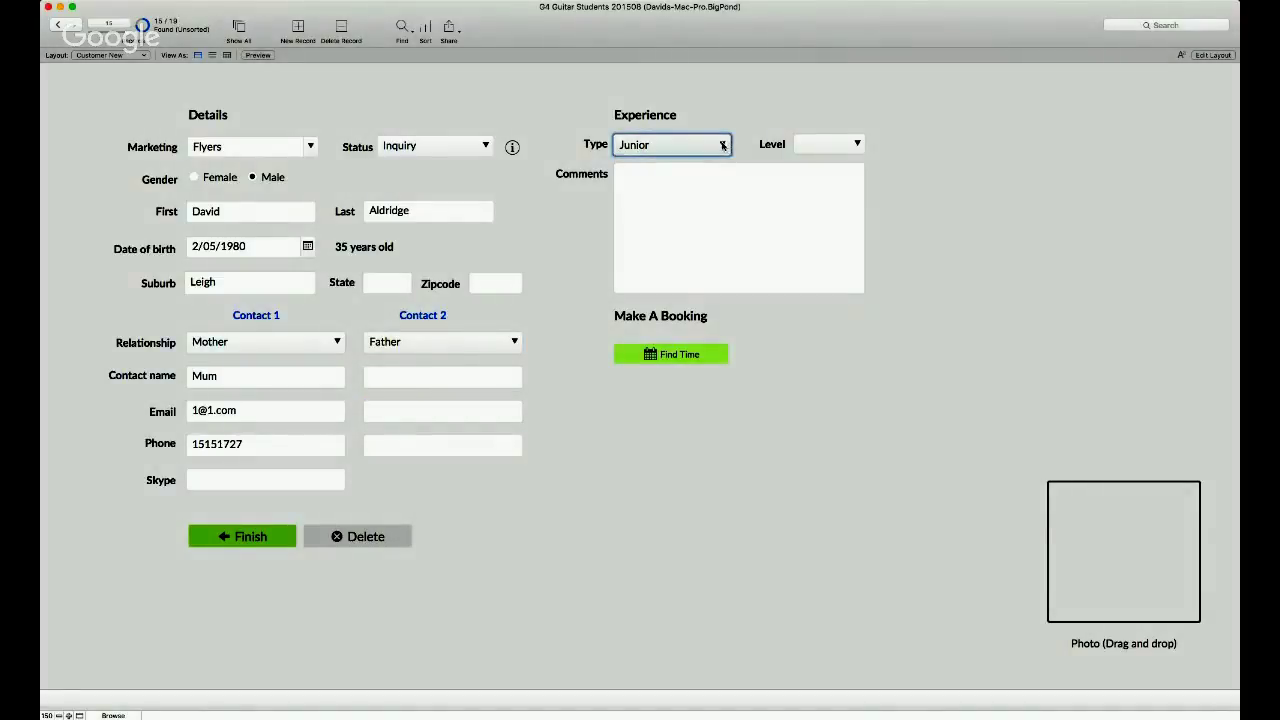
key("s")
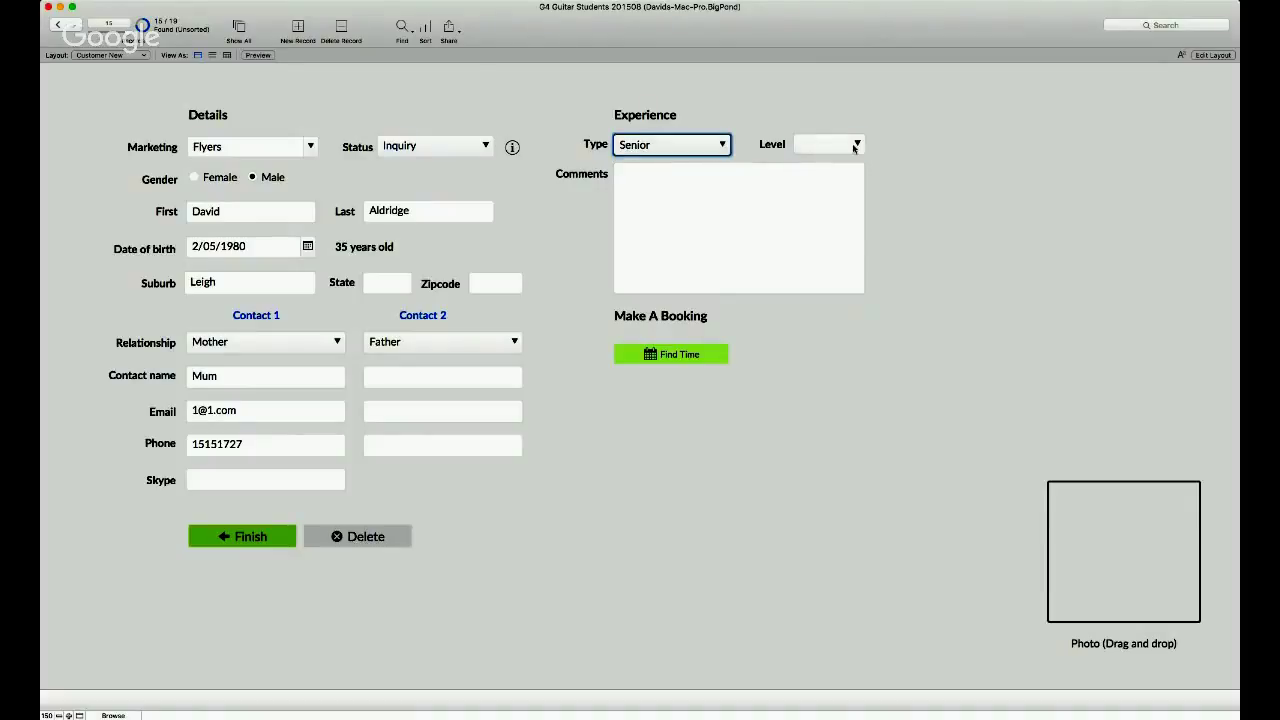
key("Tab")
key("1")
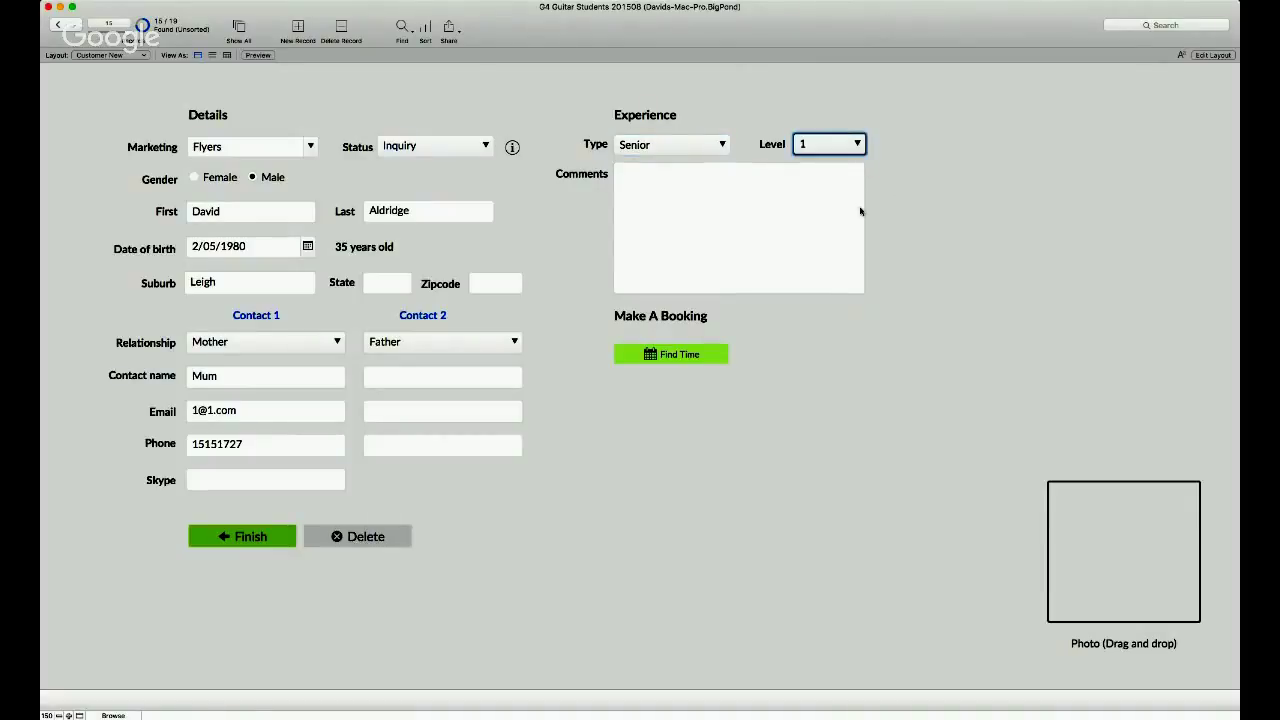
key("shift+Tab")
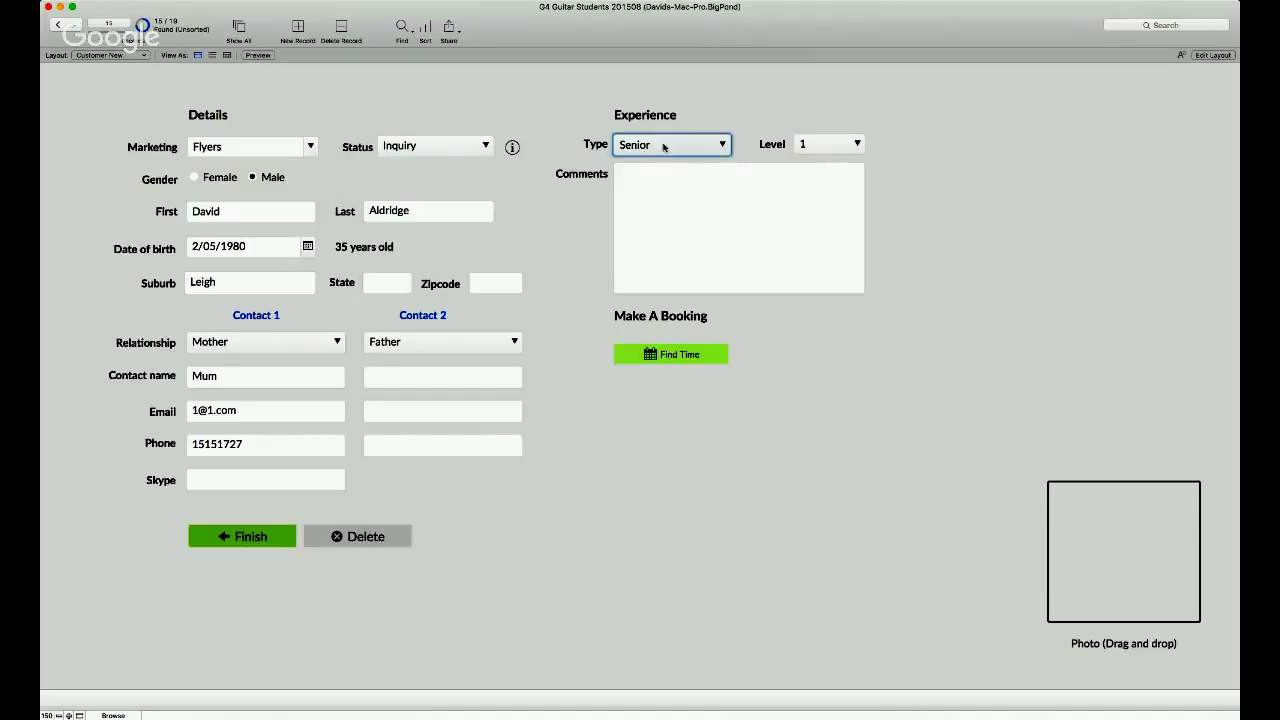
key("j")
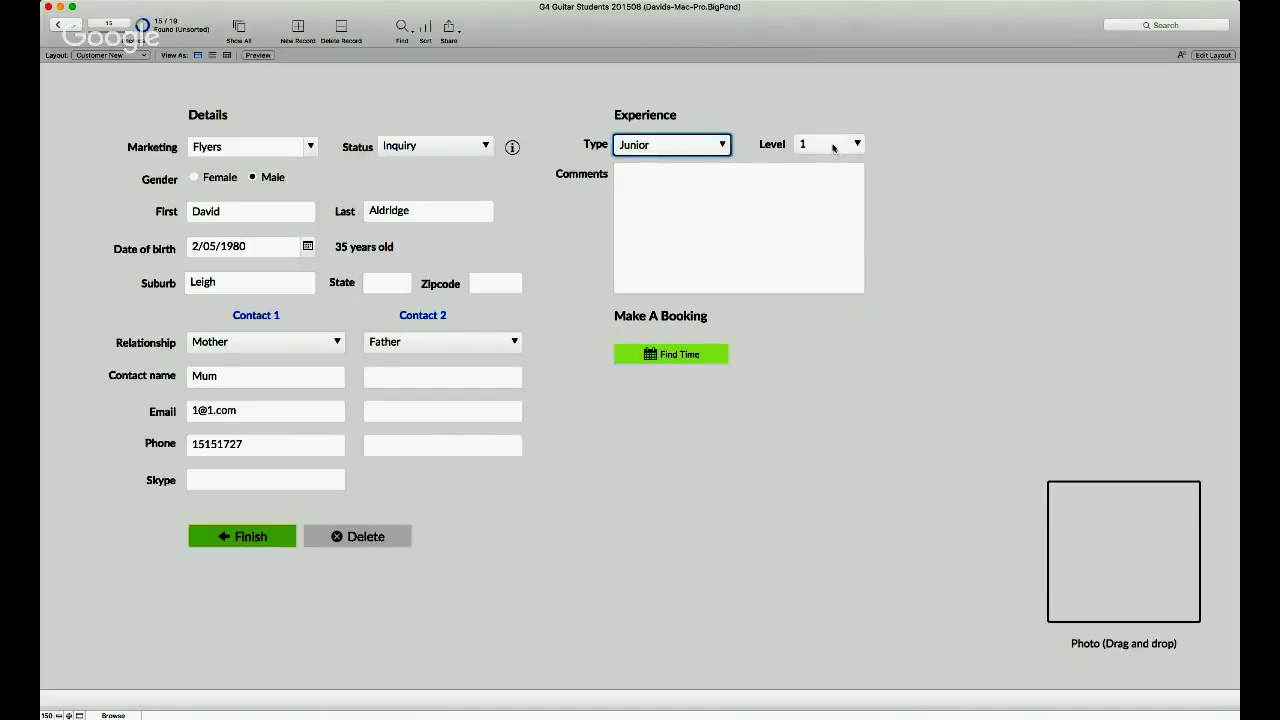
key("Tab")
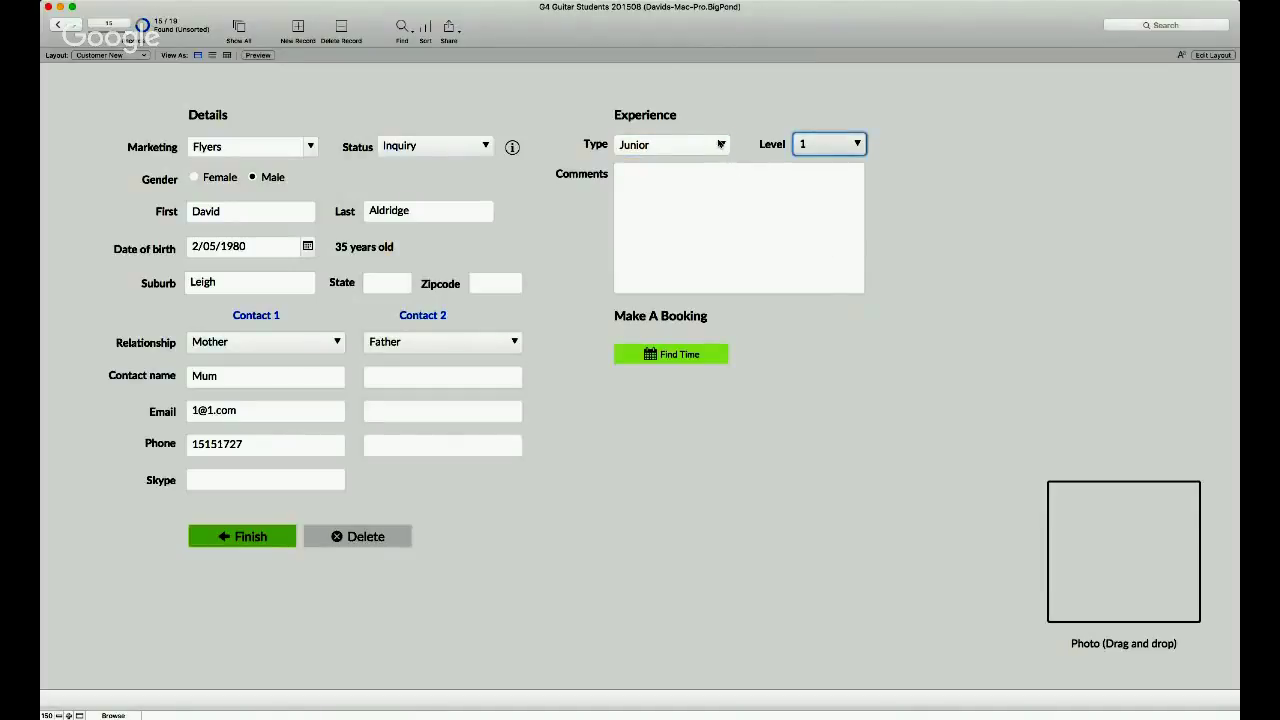
key("shift+Tab")
key("s")
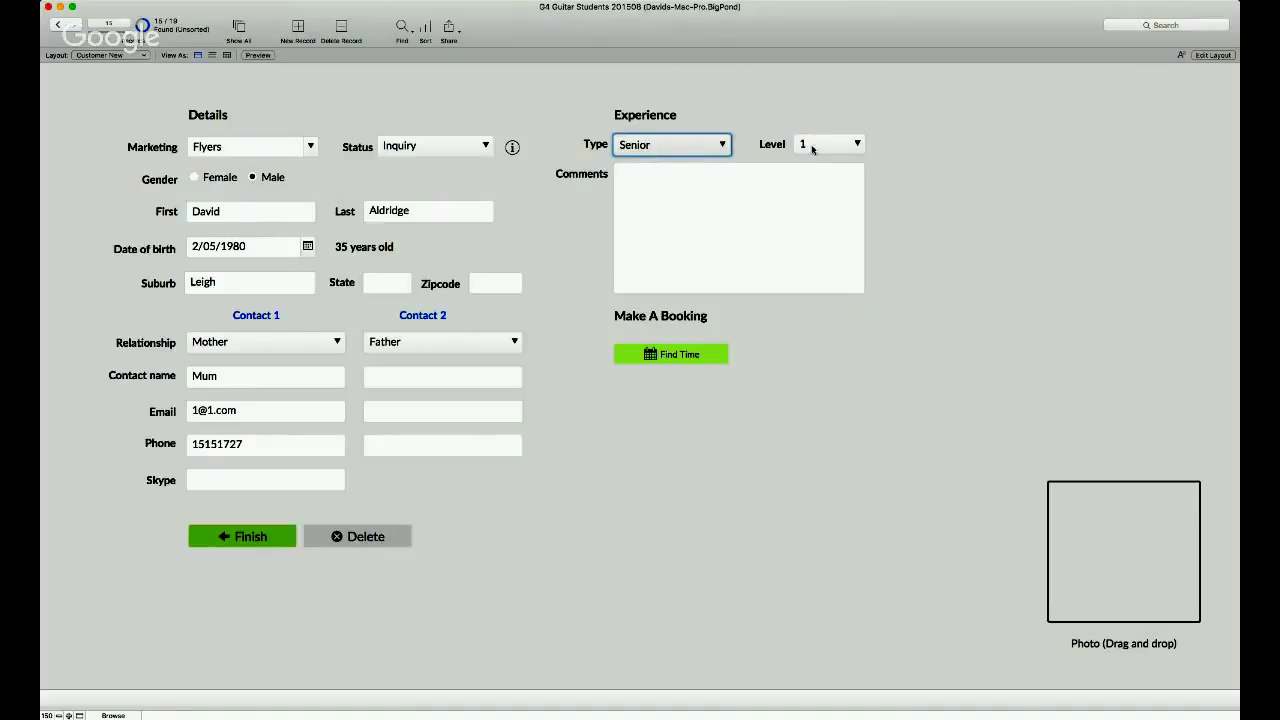
key("Tab")
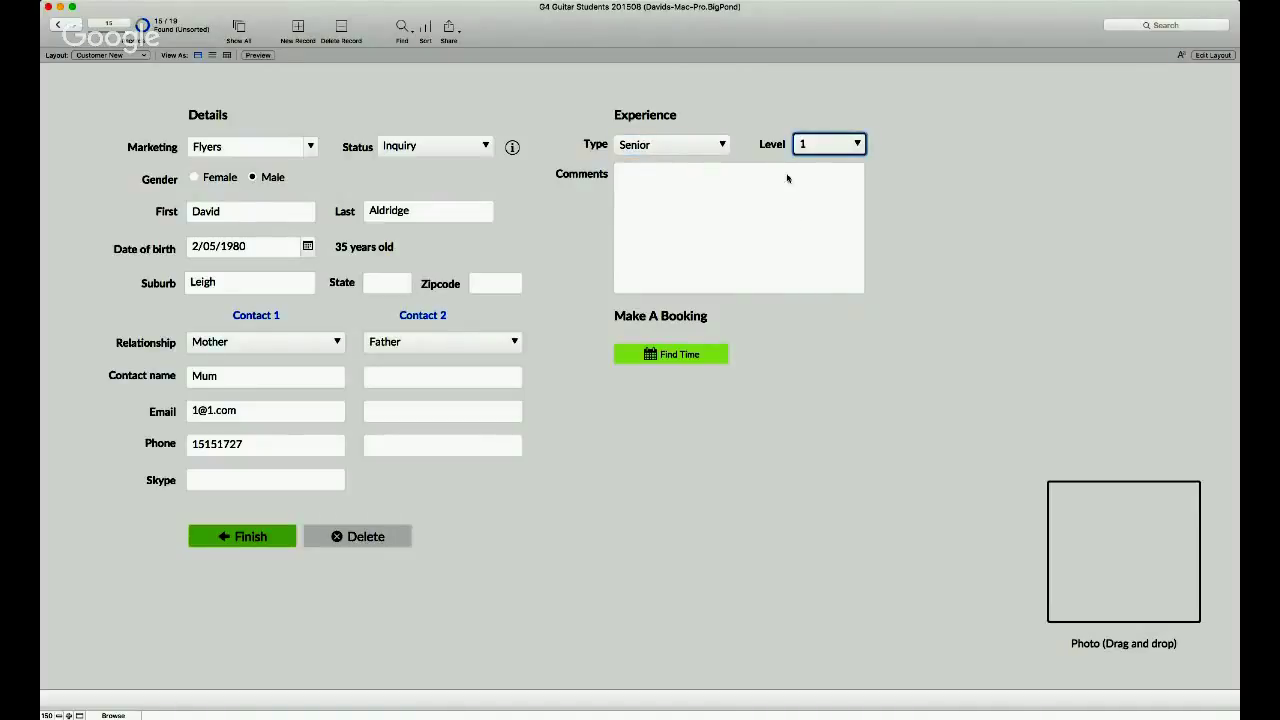
- Type a test comment into the Comments box
left_click(717, 181)
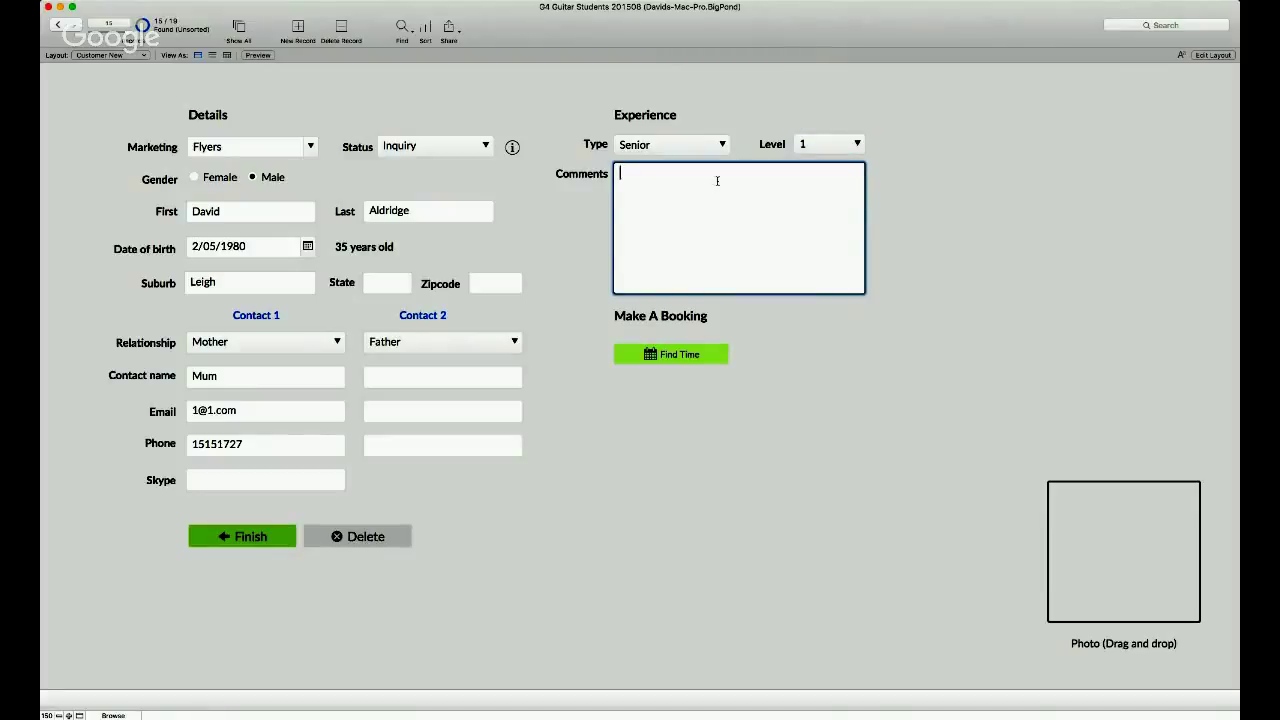
type("kjgkjhgasjhg")
left_click(1115, 262)
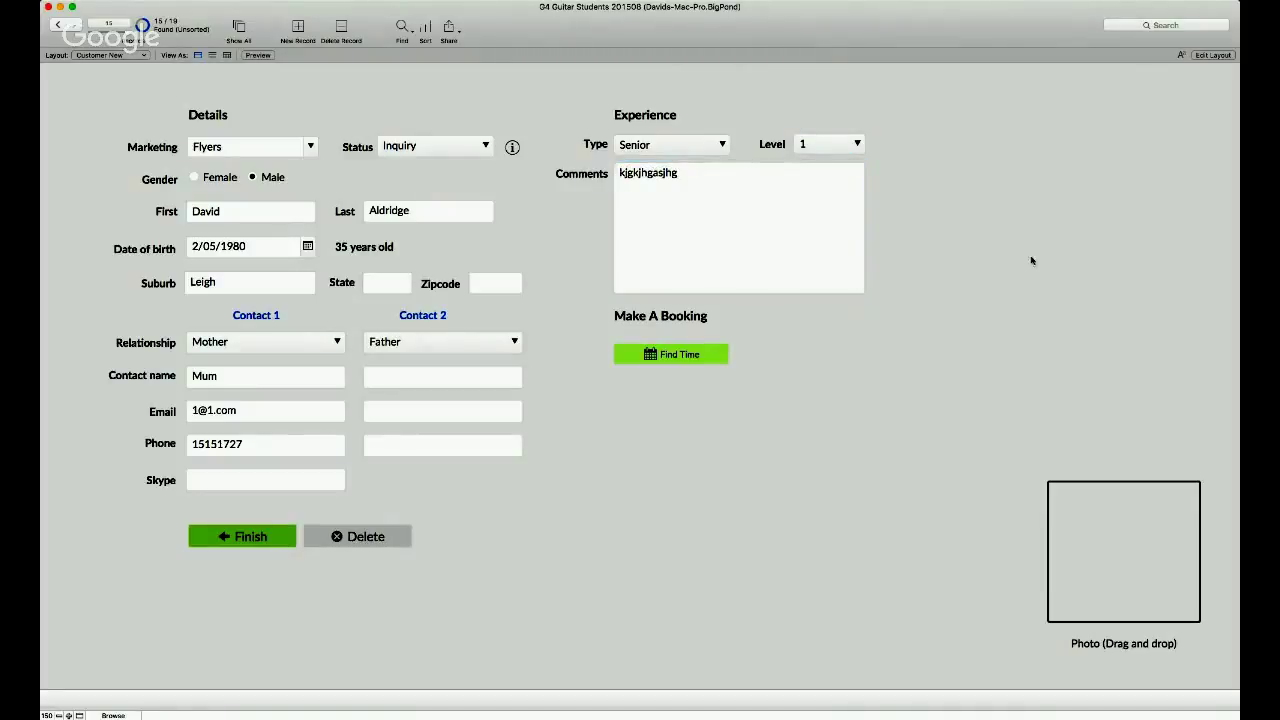
- Filter the timetable to available Monday slots, select 4:30 pm, and return to Contacts
left_click(688, 356)
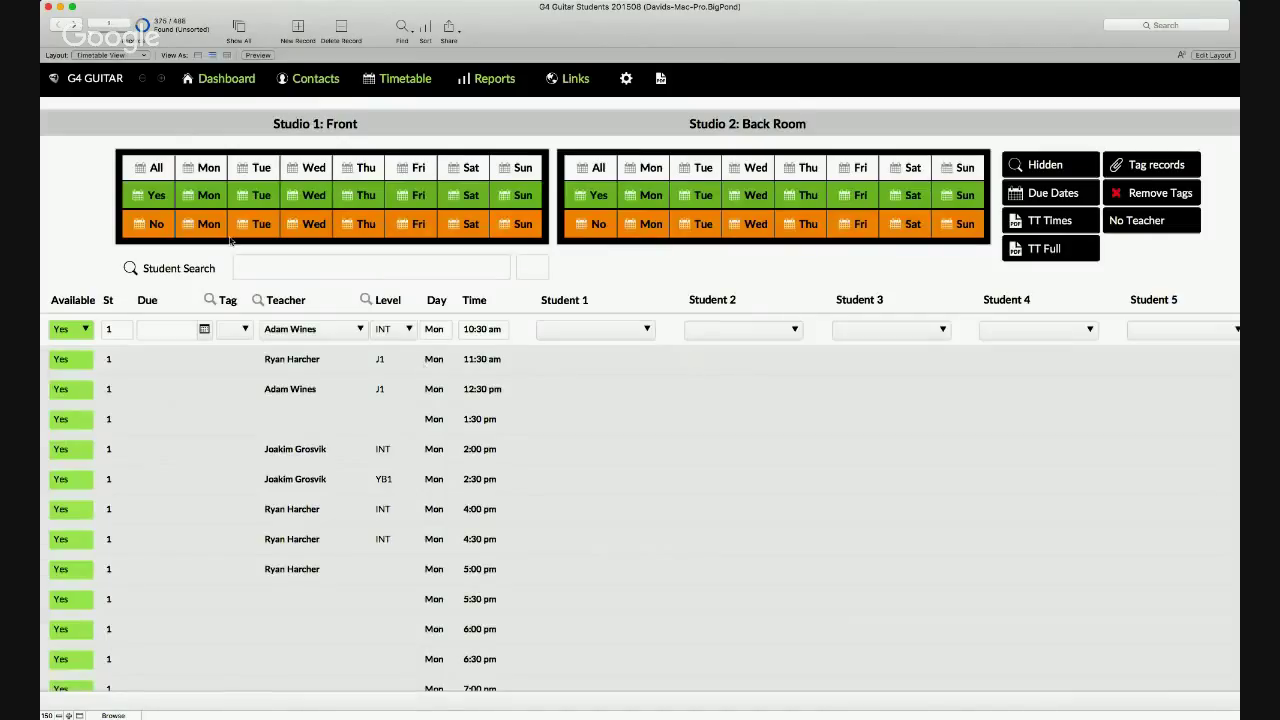
scroll(205, 210, "down", 1)
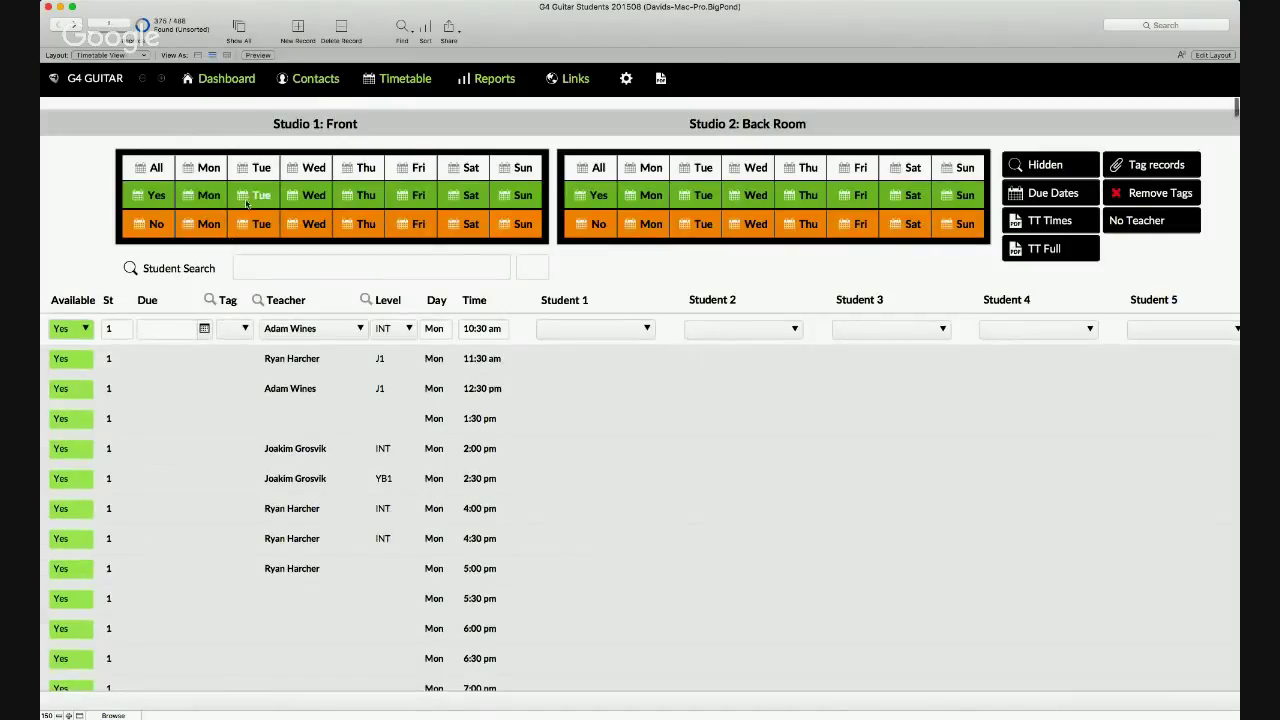
left_click(207, 196)
scroll(471, 526, "down", 5)
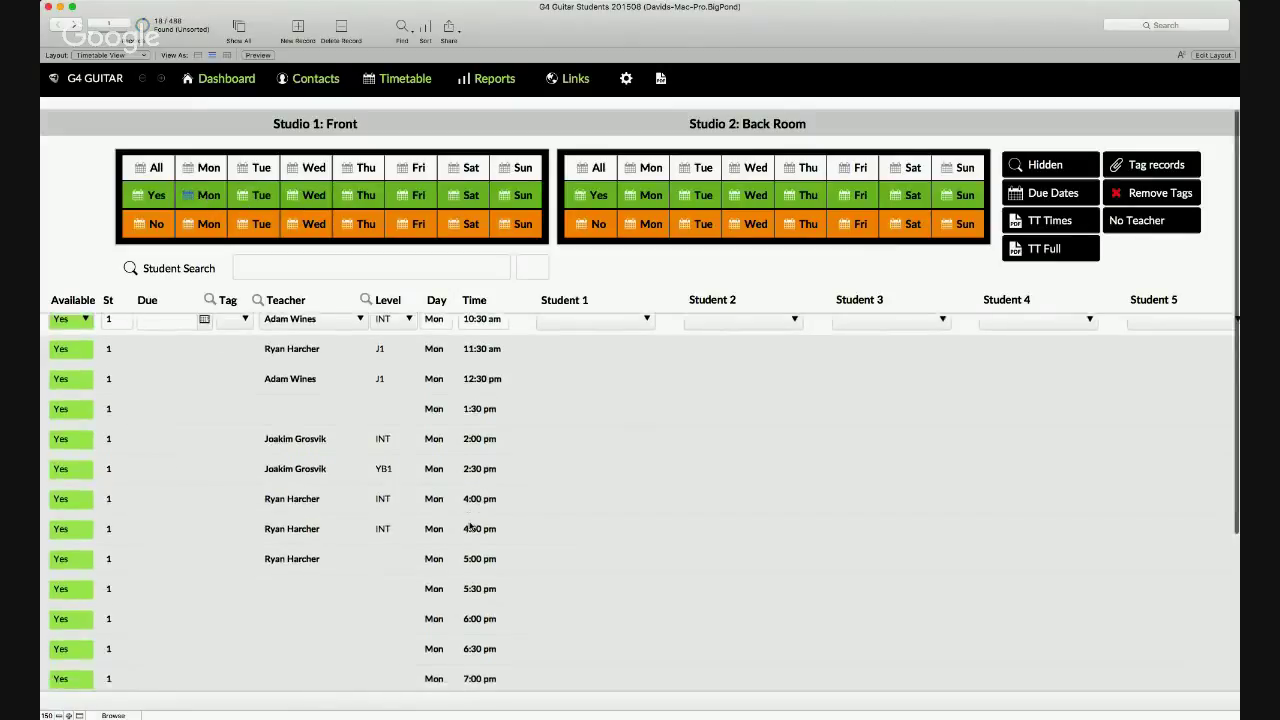
scroll(471, 526, "up", 1)
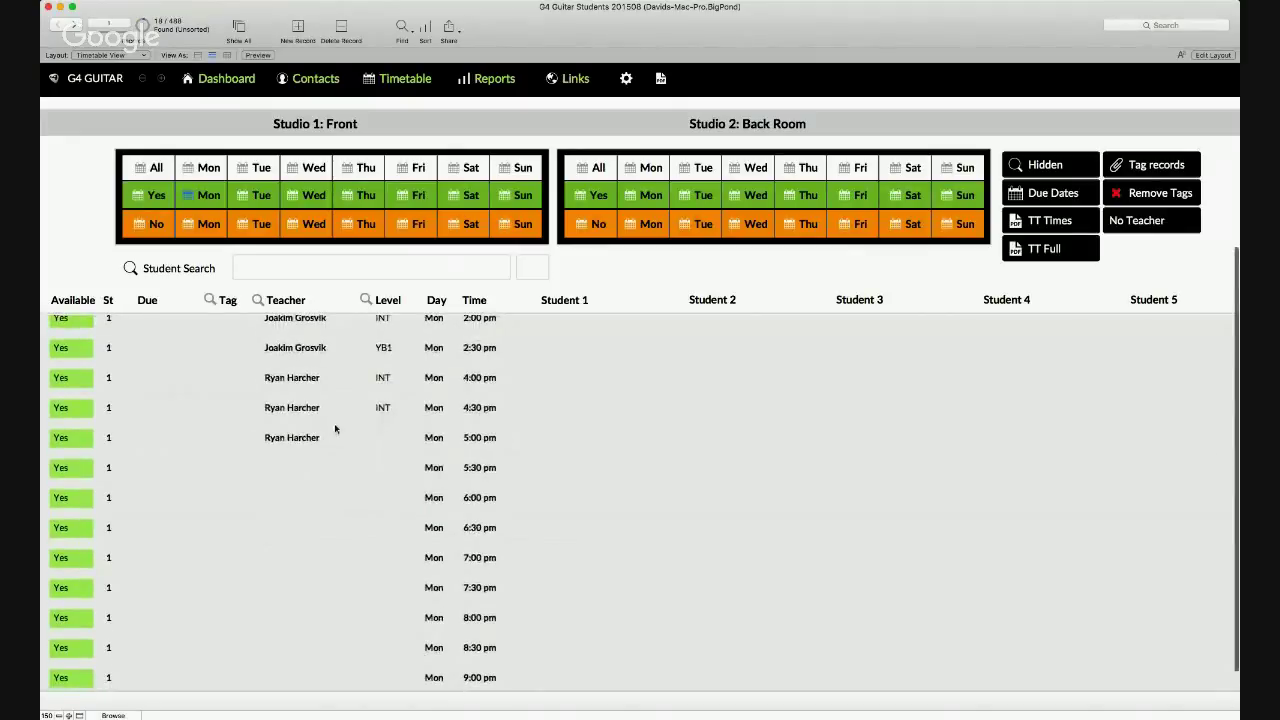
scroll(330, 435, "up", 3)
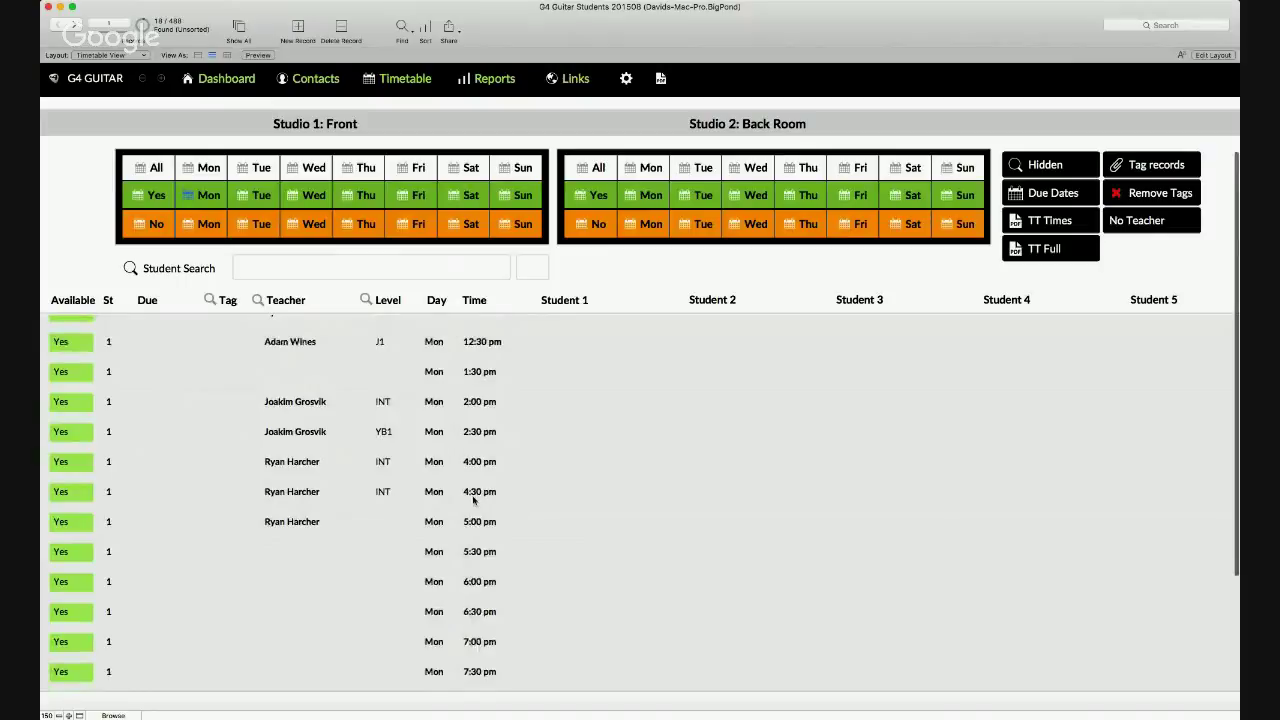
left_click(565, 492)
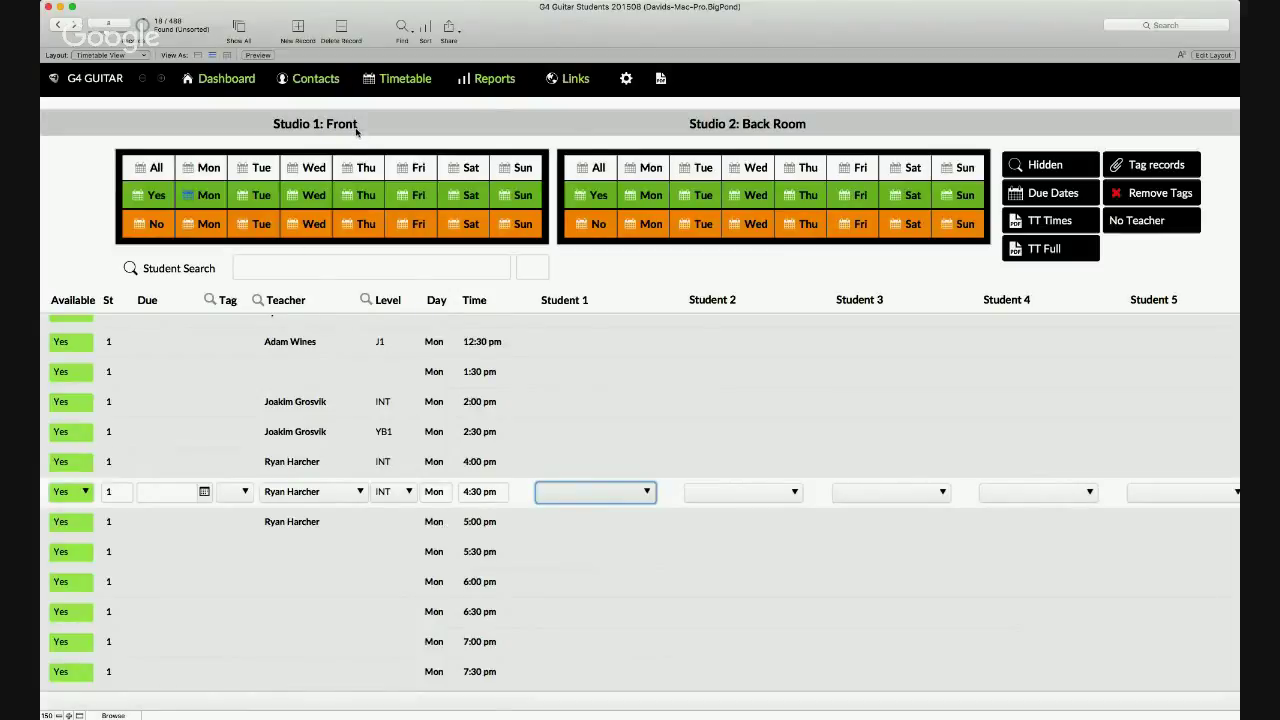
left_click(316, 80)
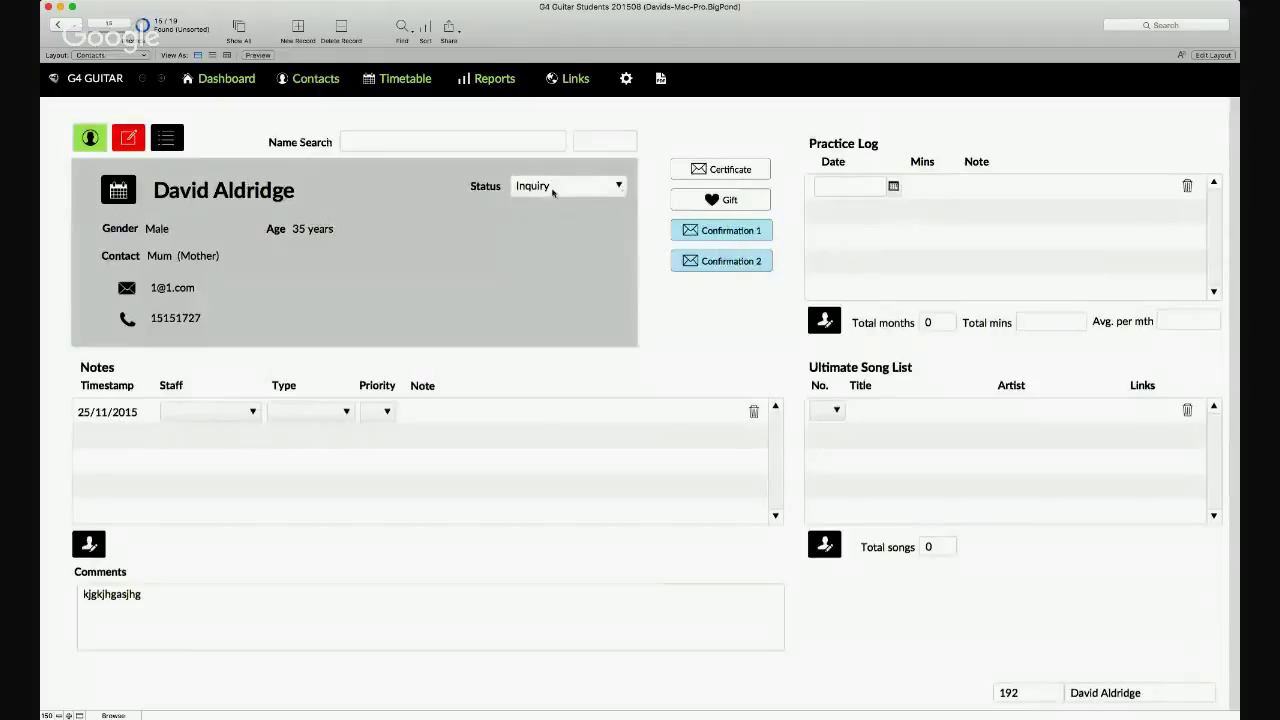
- Edit the student's record, set Status to Booked, and reopen the lesson timetable
left_click(128, 139)
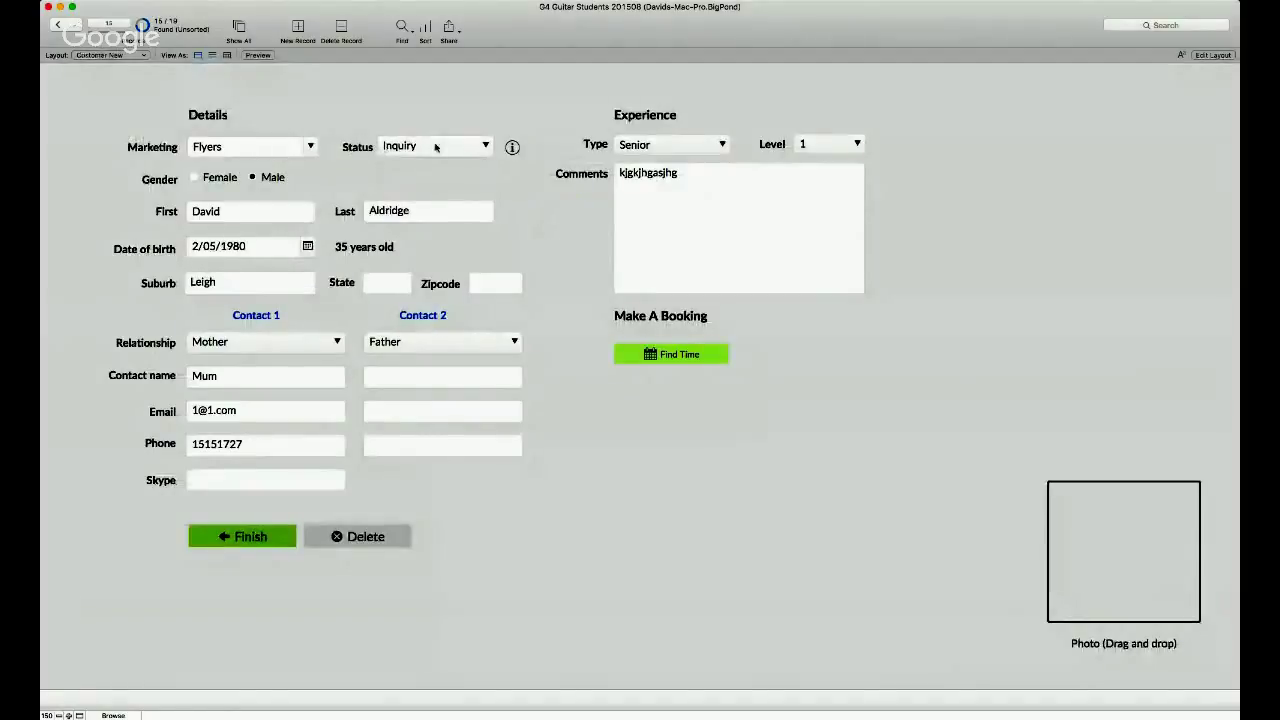
left_click(480, 146)
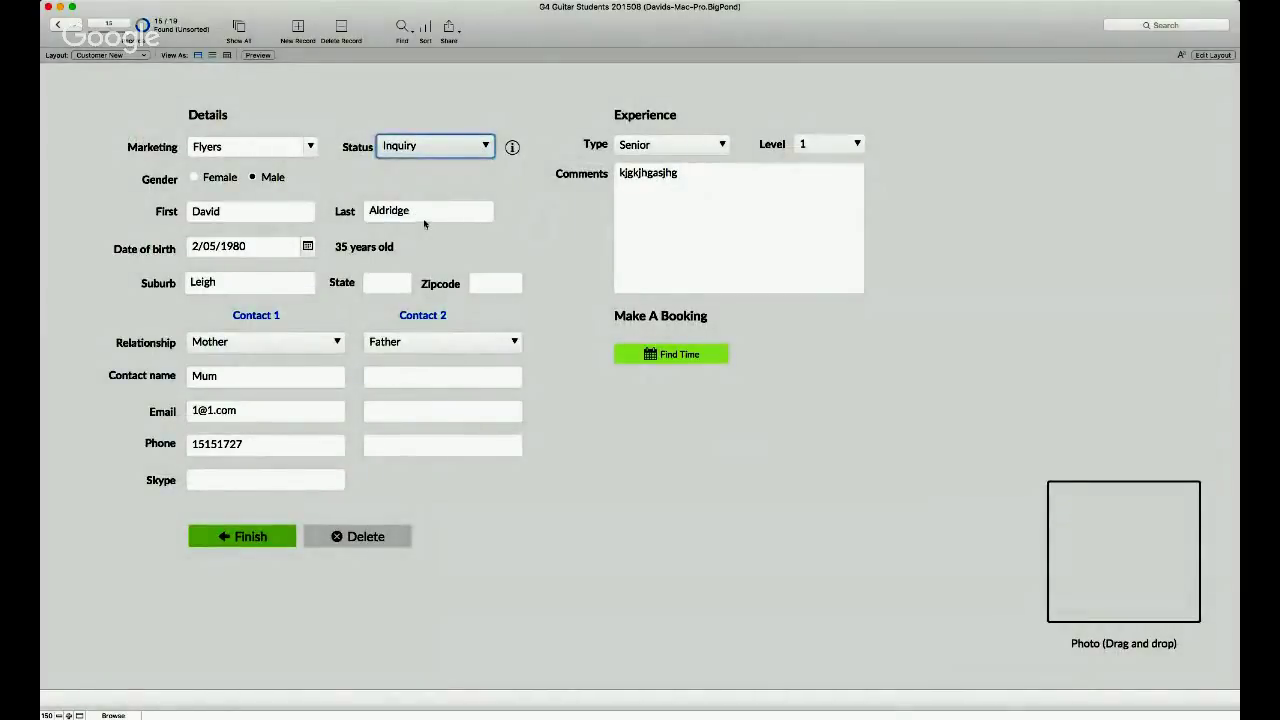
key("b")
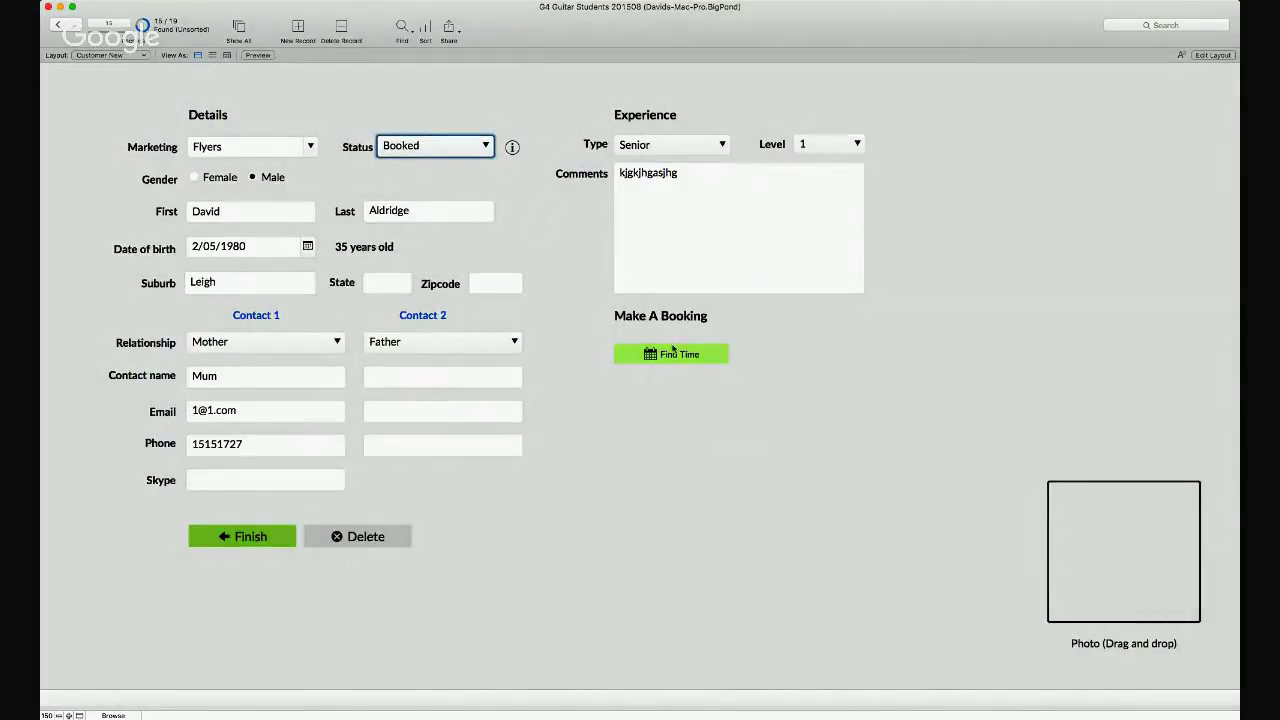
left_click(673, 355)
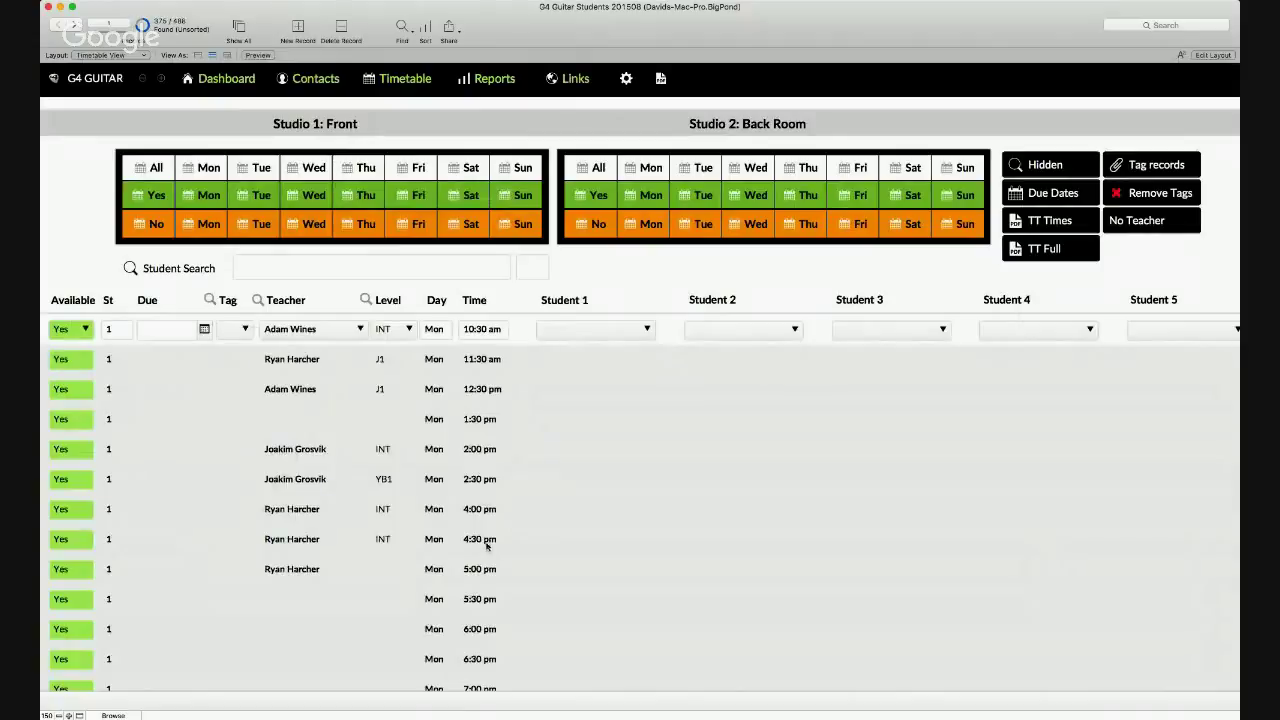
- Assign the student to the Monday 4:30 pm slot, due 30/11/2015, and reopen his record
left_click(583, 540)
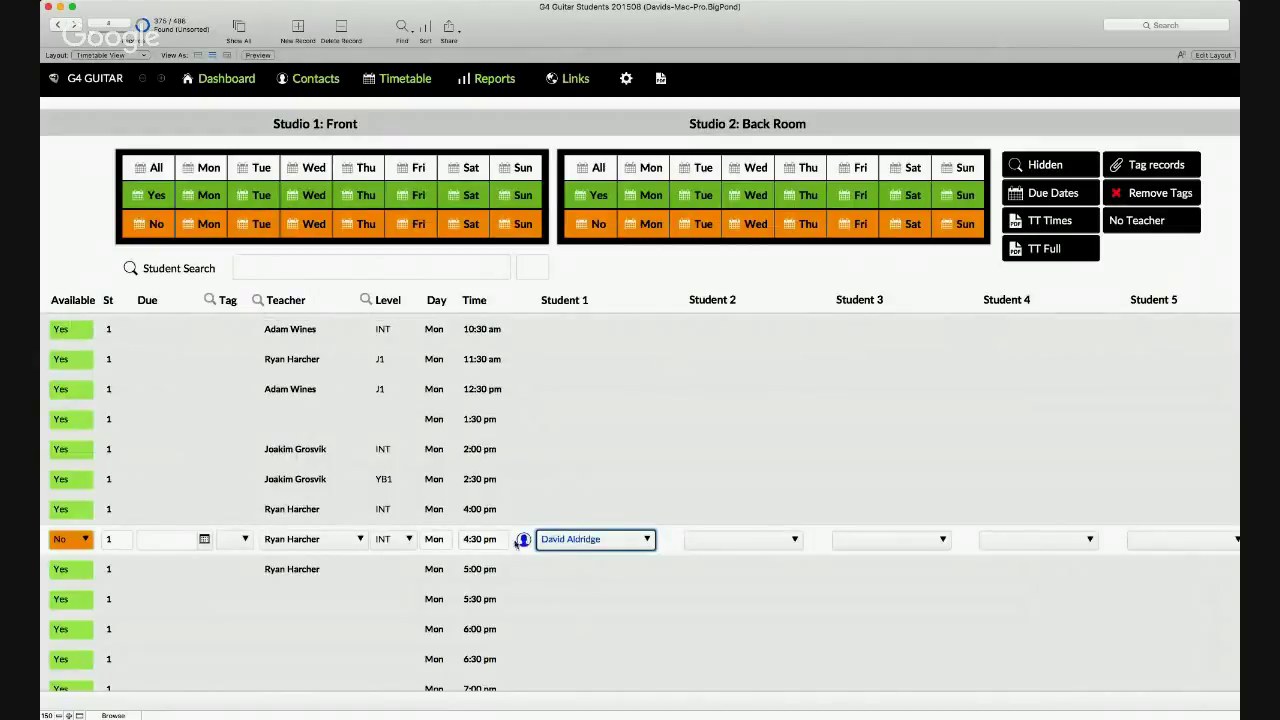
left_click(203, 541)
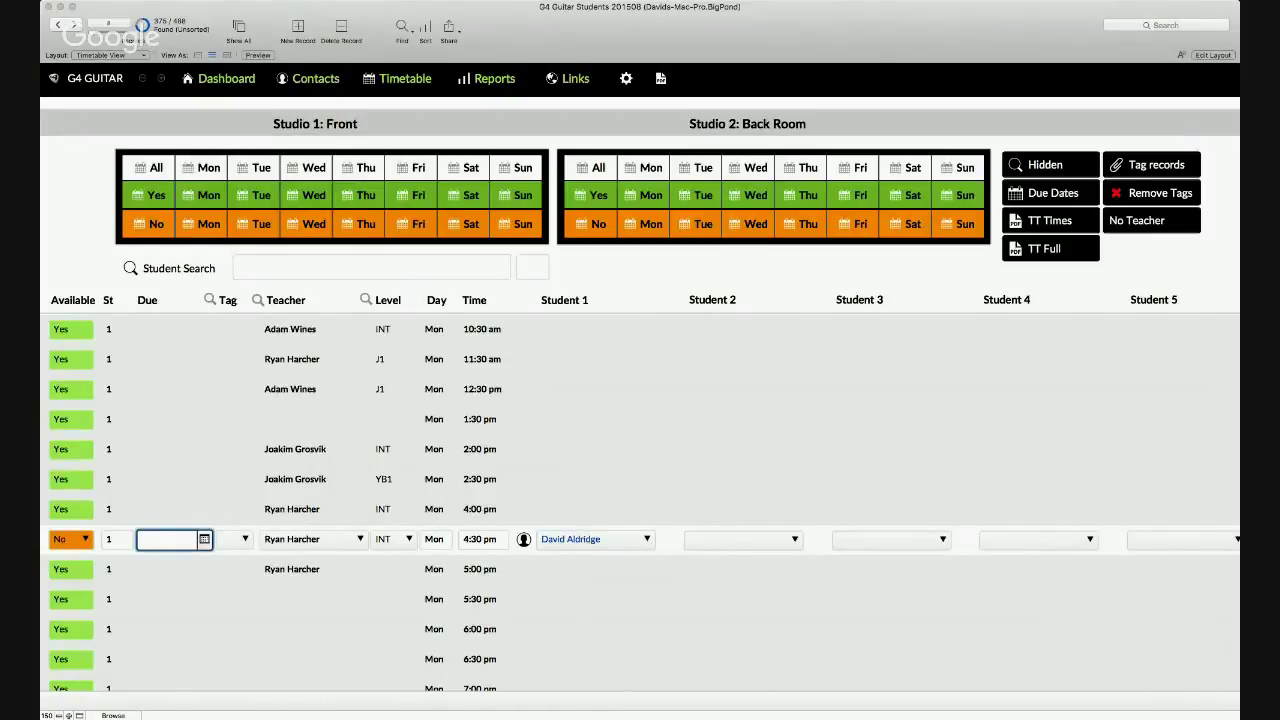
key("Tab")
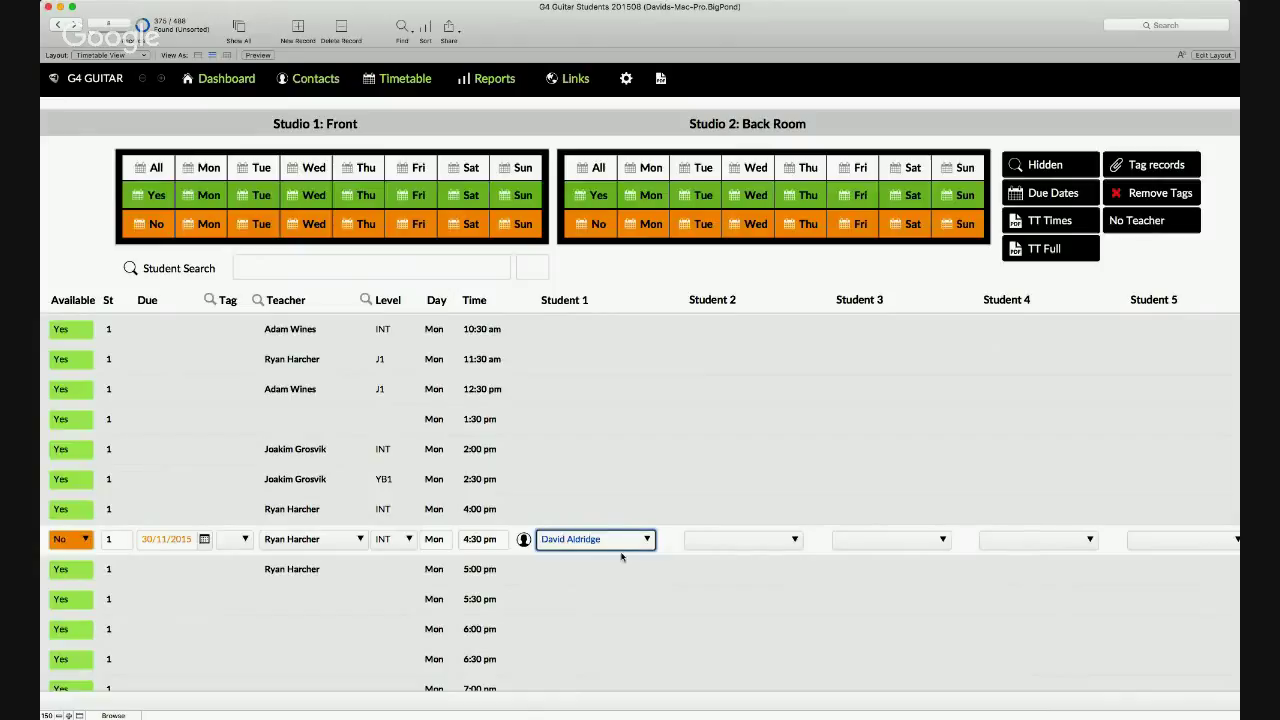
left_click(523, 540)
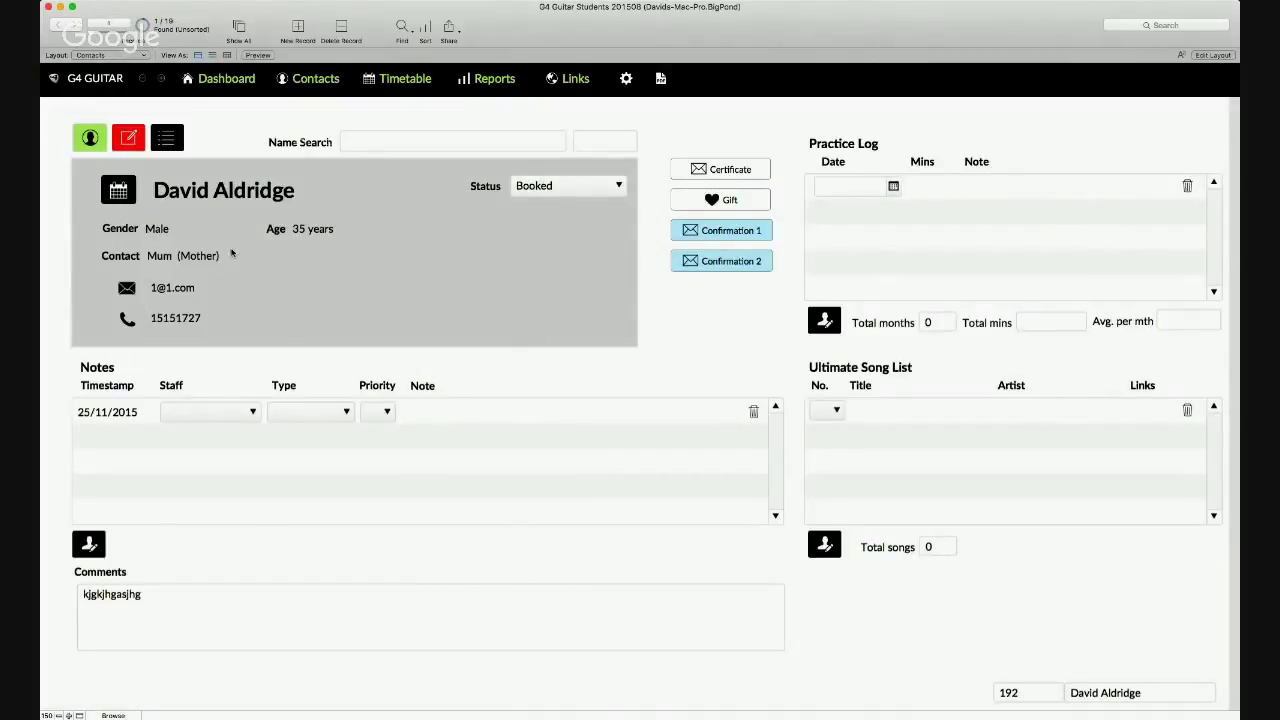
left_click(735, 233)
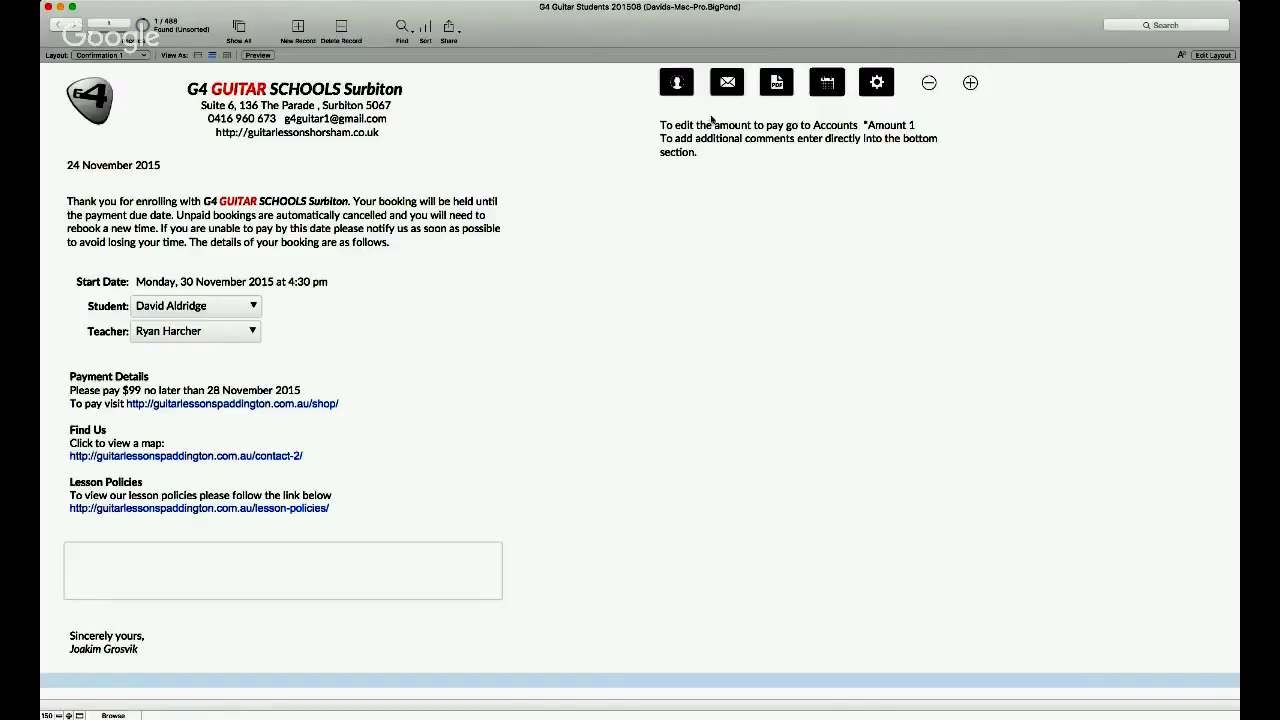
left_click(676, 86)
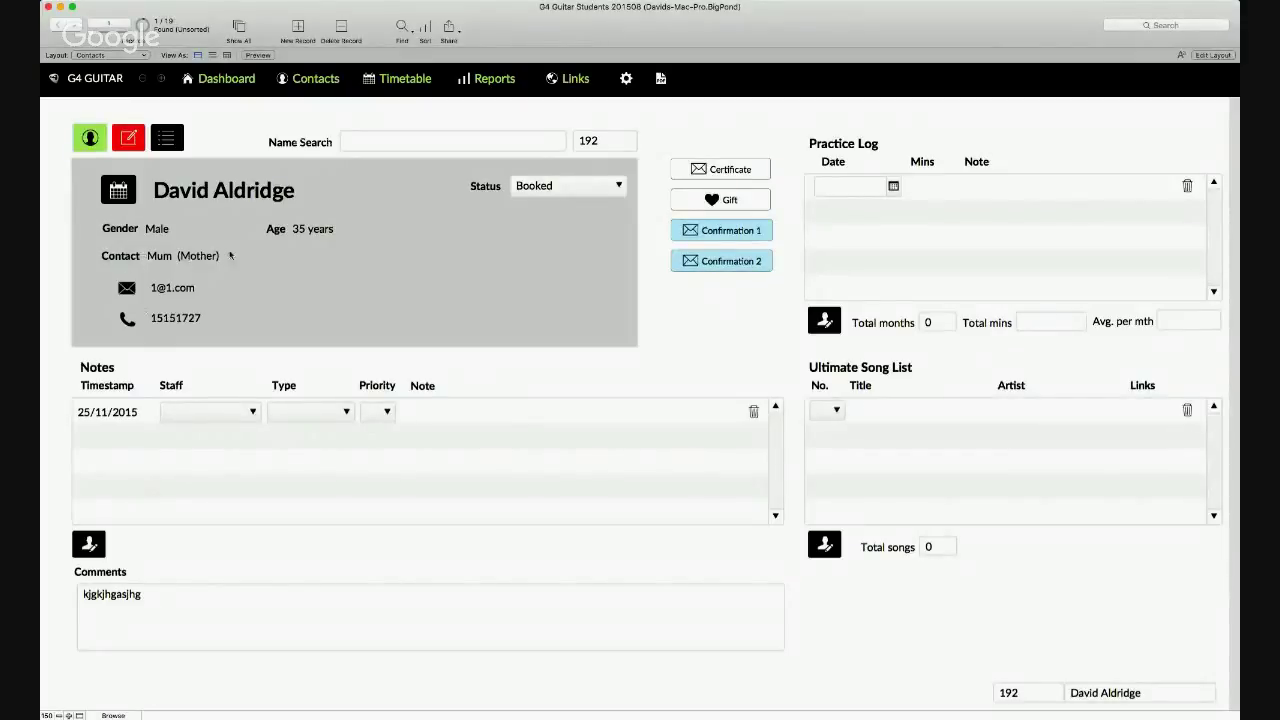
left_click(712, 231)
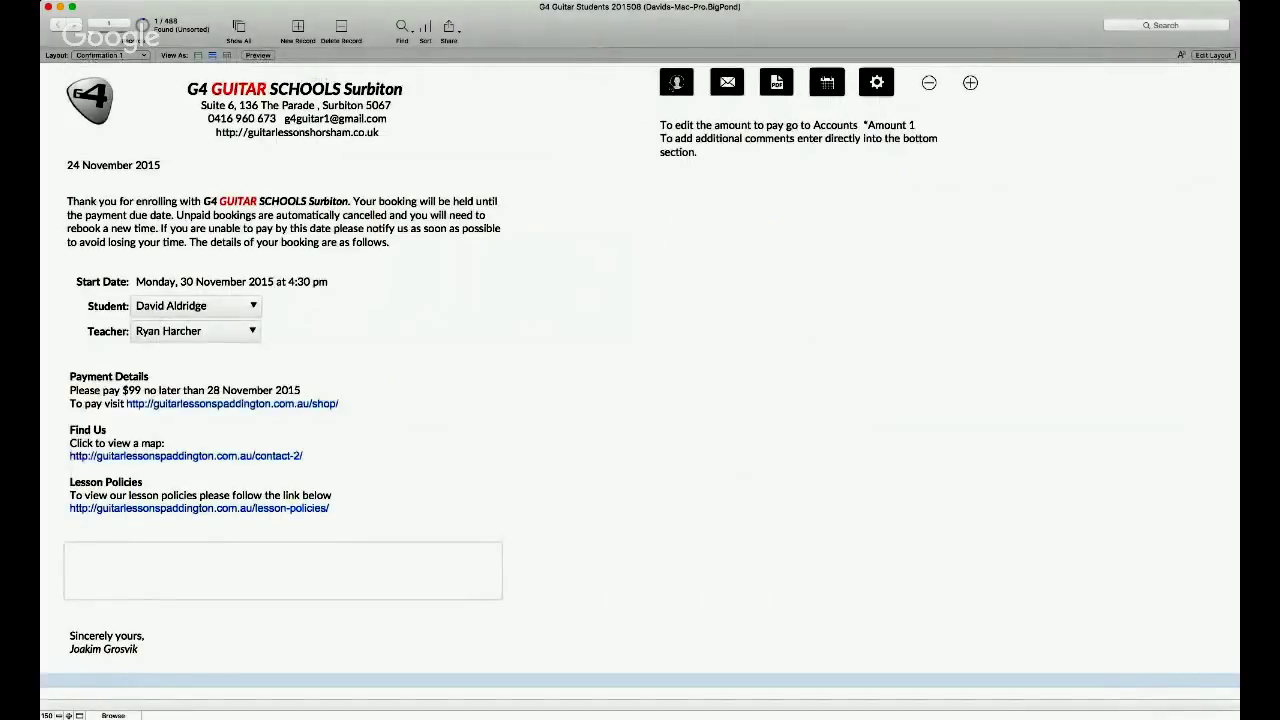
left_click(676, 82)
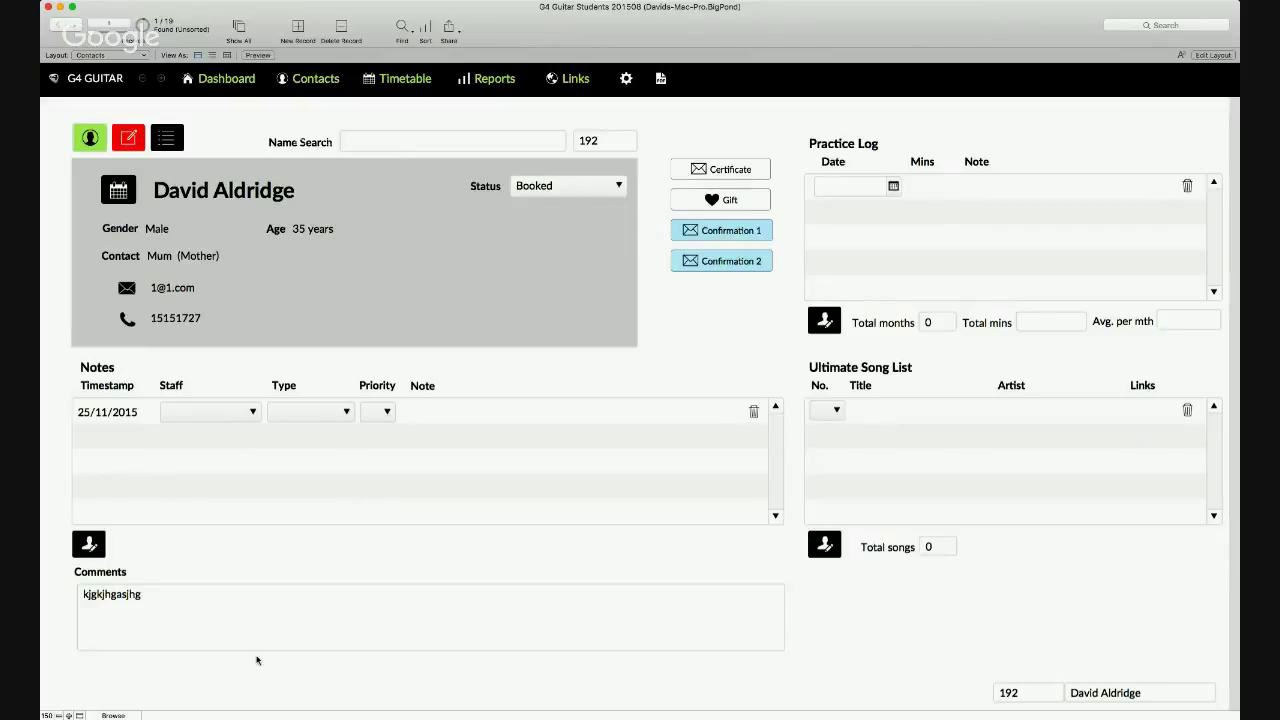
left_click(186, 599)
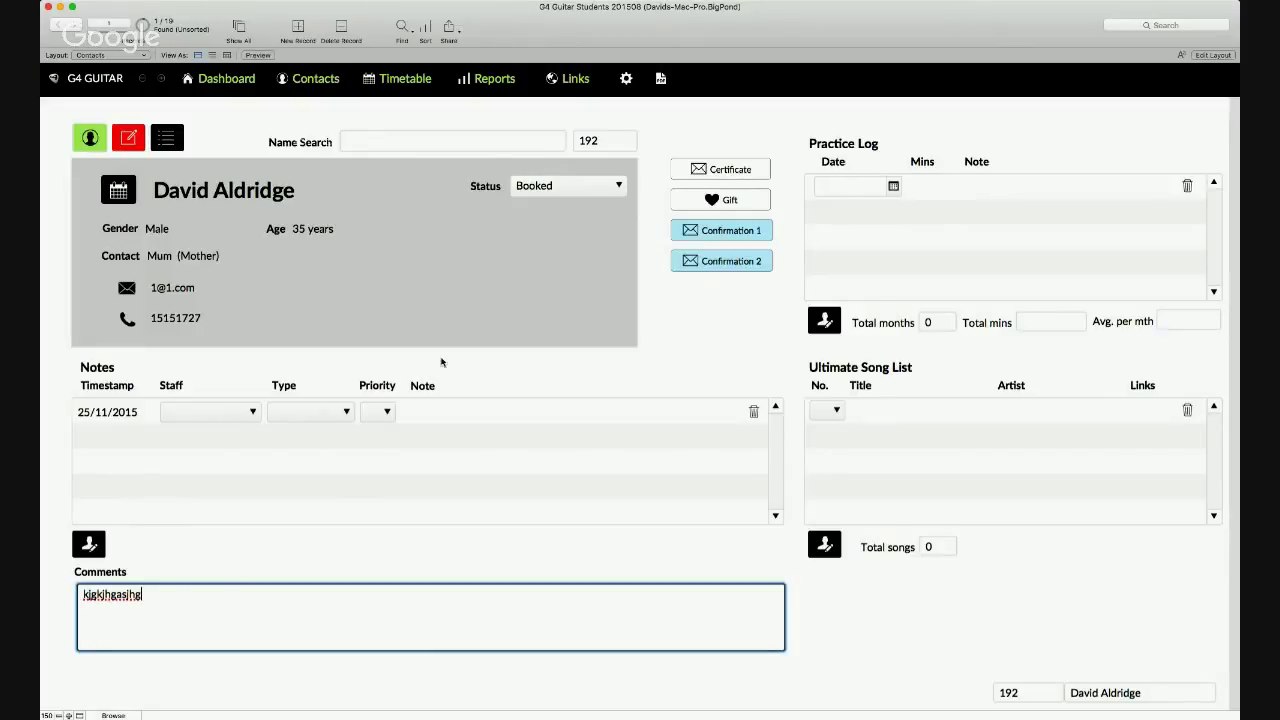
left_click(697, 322)
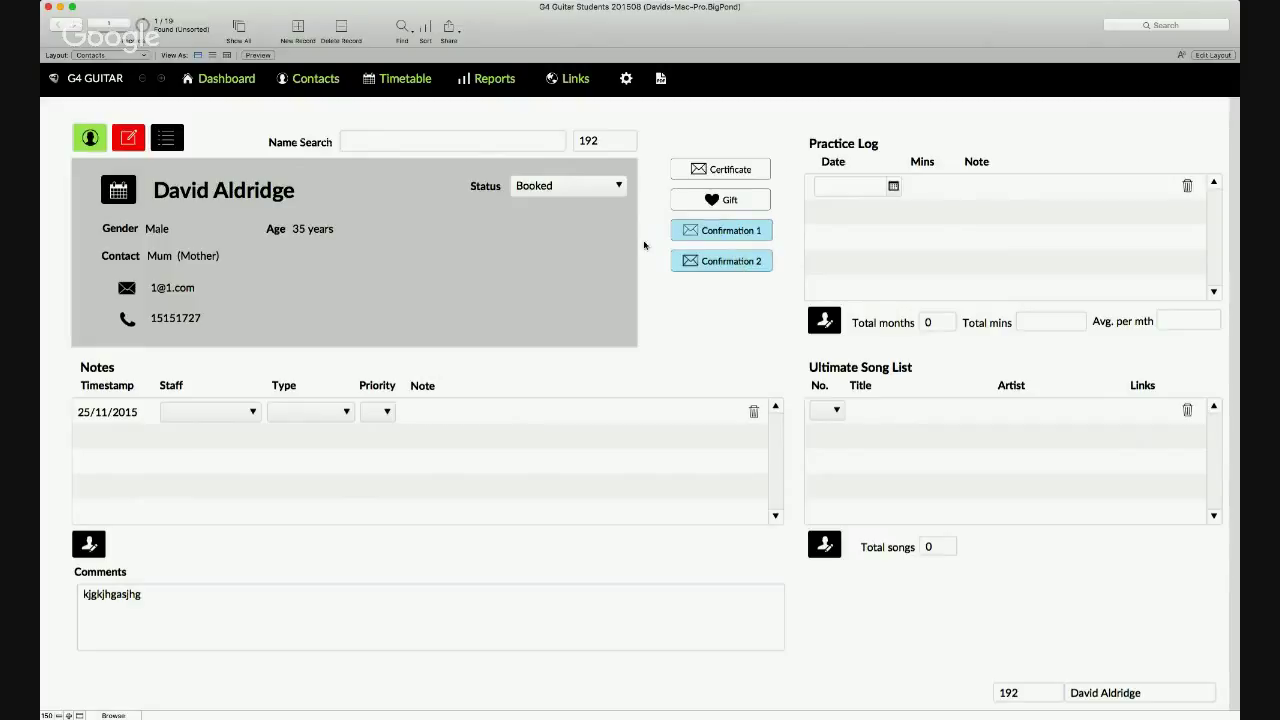
- Preview Confirmation 1 and Confirmation 2 from the contact record, ending on Confirmation 2
left_click(724, 233)
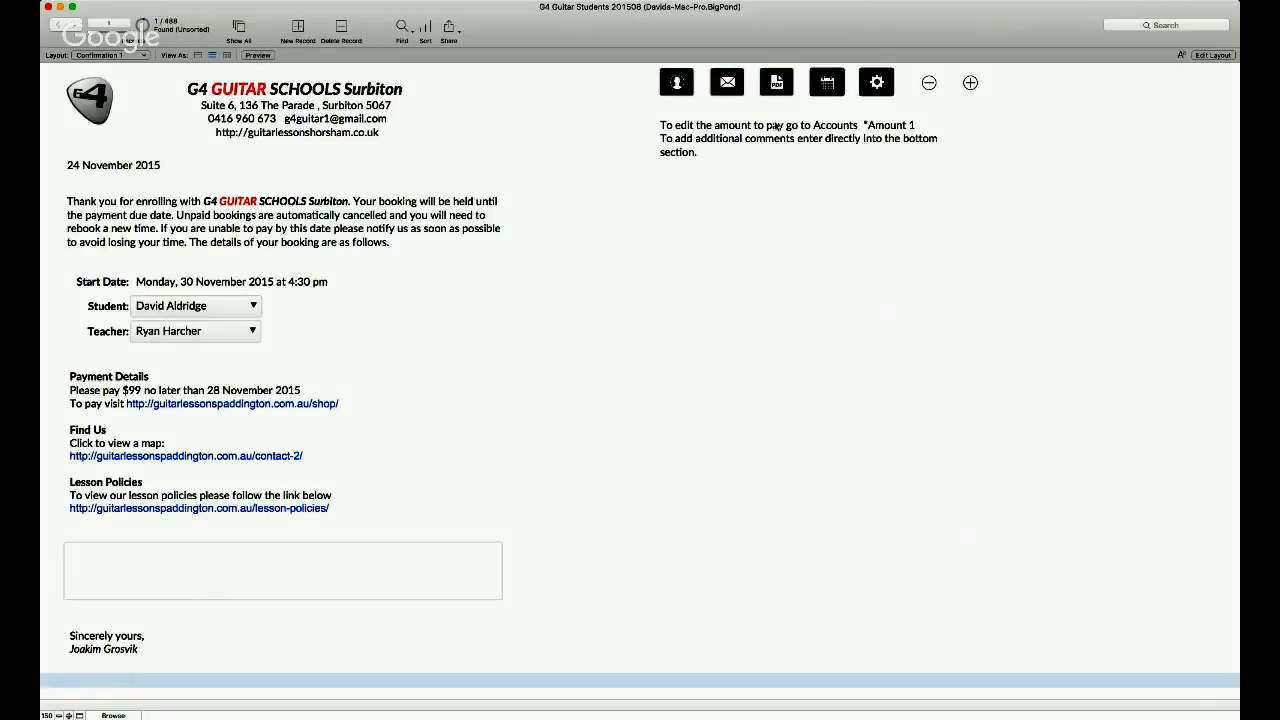
left_click(677, 87)
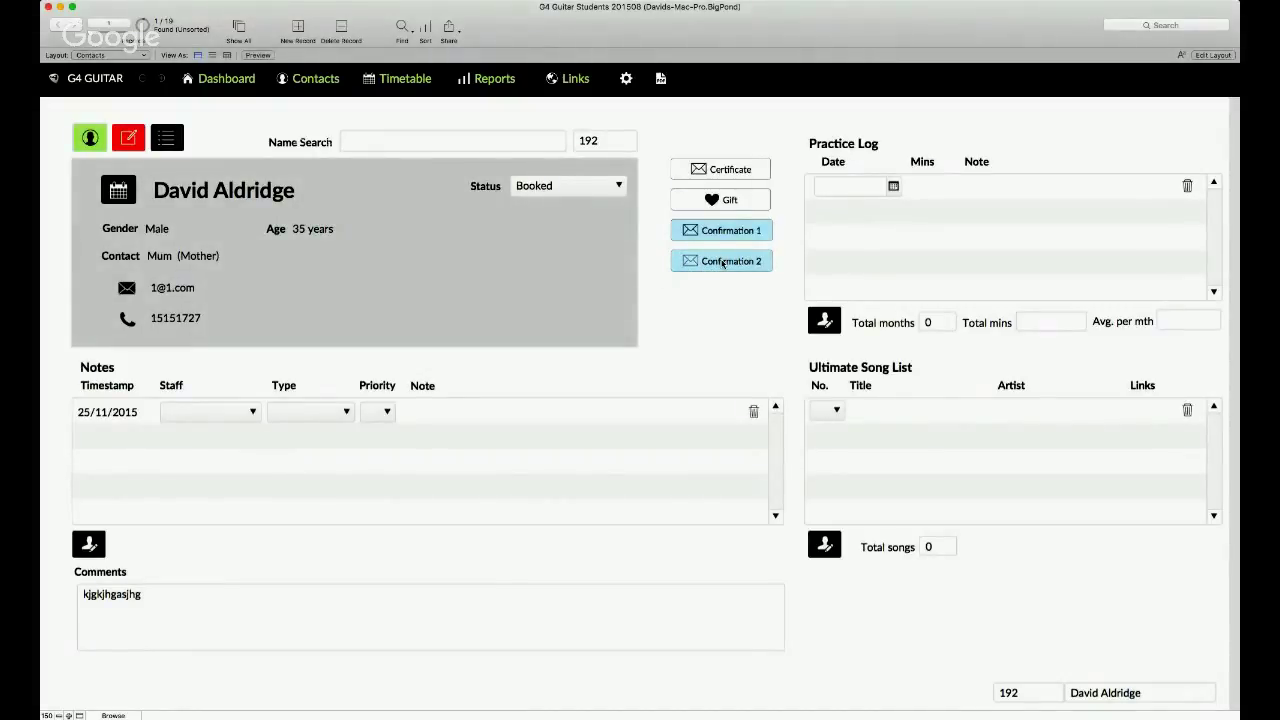
left_click(722, 262)
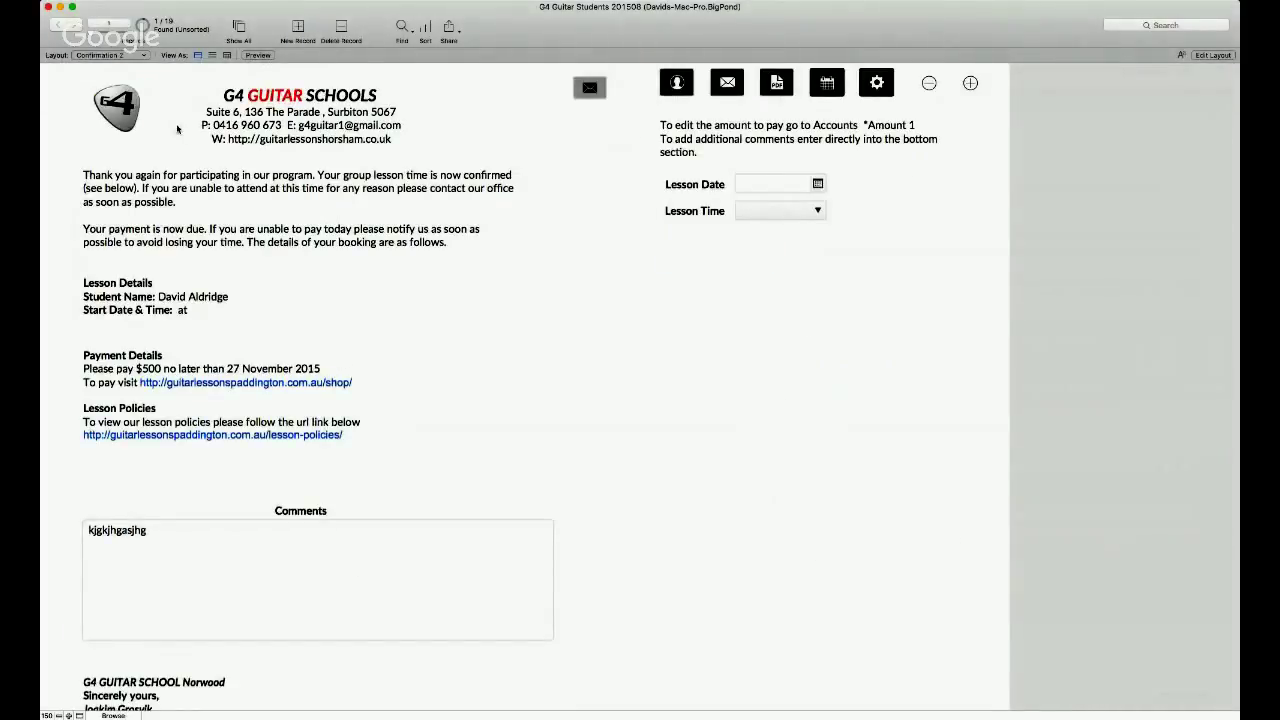
left_click(676, 84)
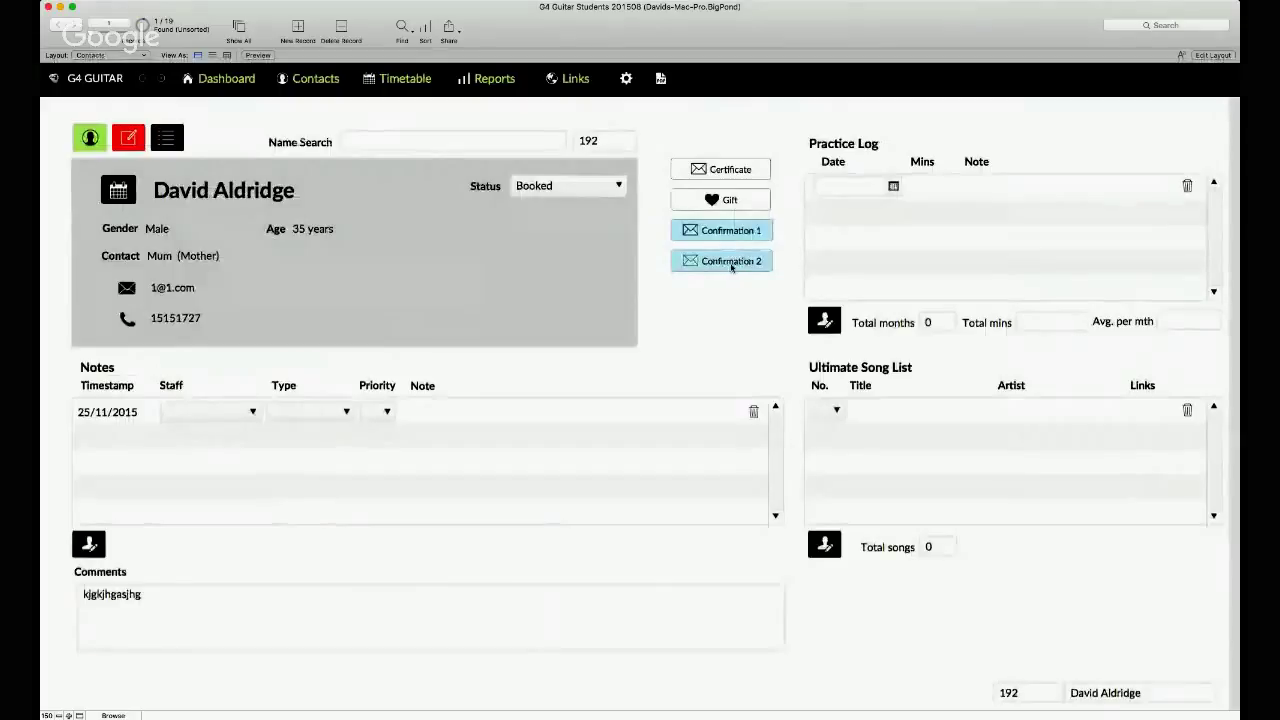
left_click(725, 230)
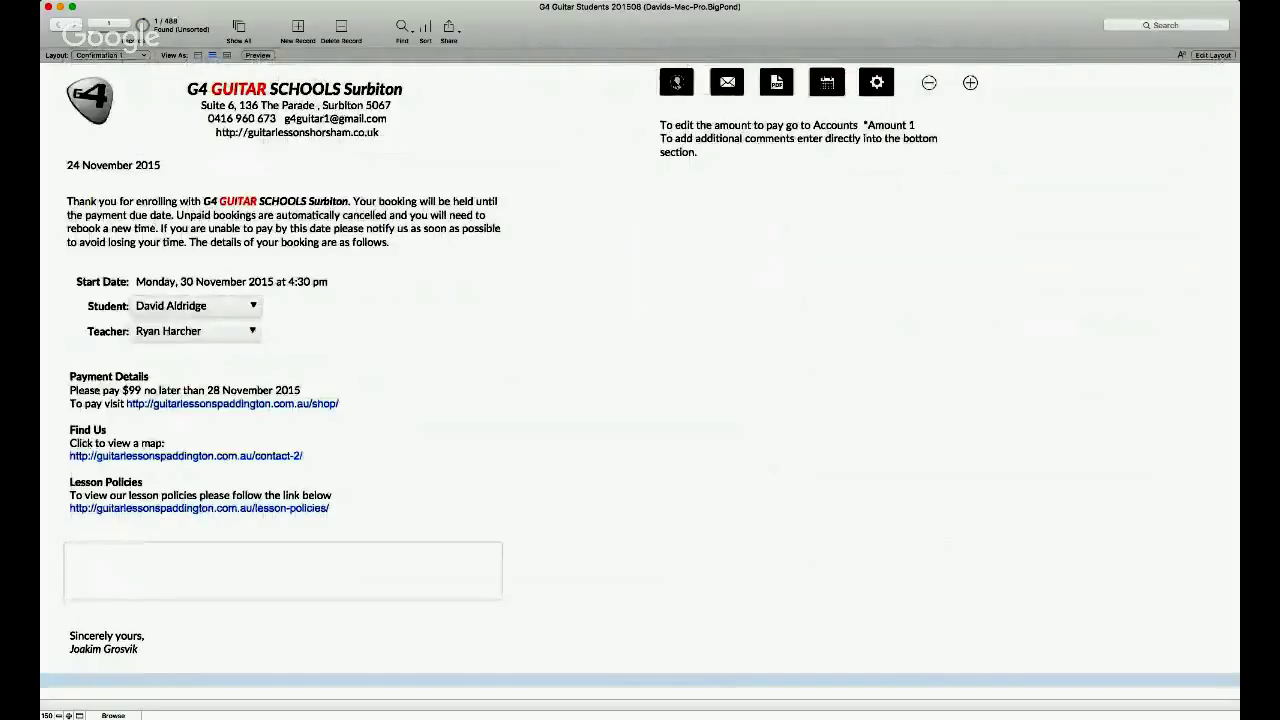
left_click(677, 84)
left_click(711, 265)
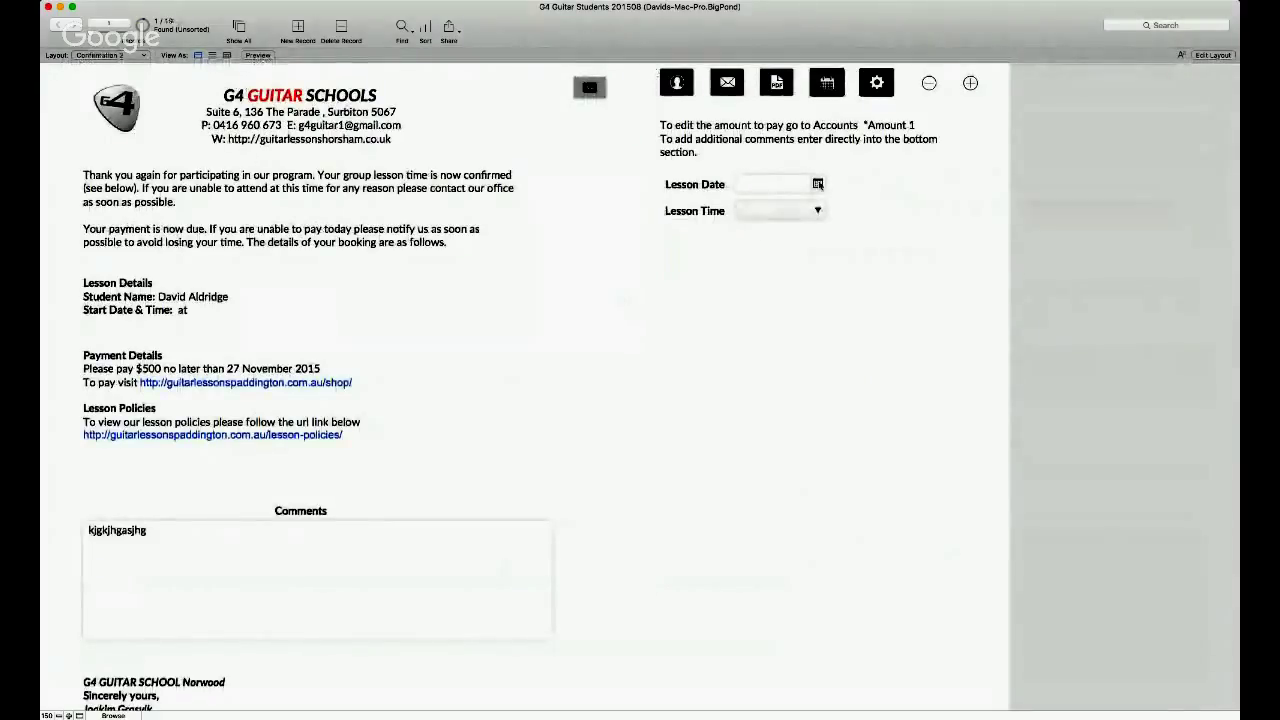
- Give Confirmation 2 a lesson date of 24/11/2015 and time of 1:30 PM, then return to the contact record
left_click(770, 184)
type("24/11/2015")
key("Tab")
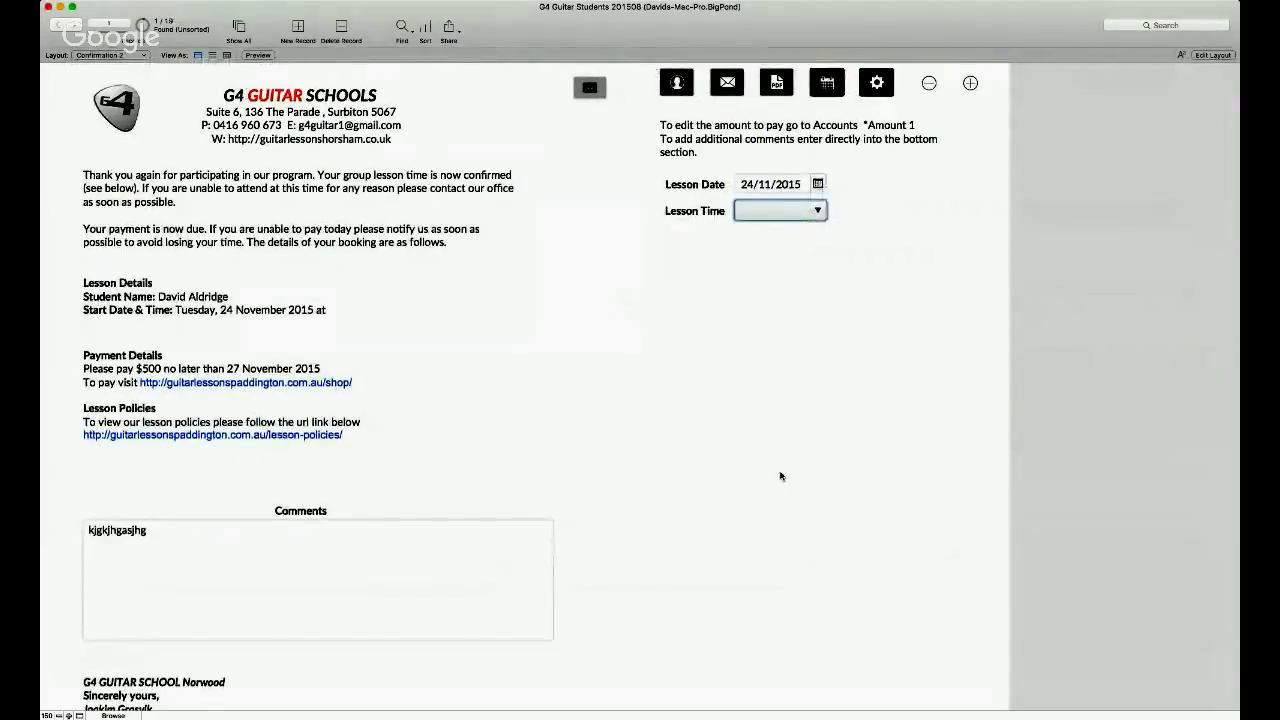
key("1")
left_click(770, 338)
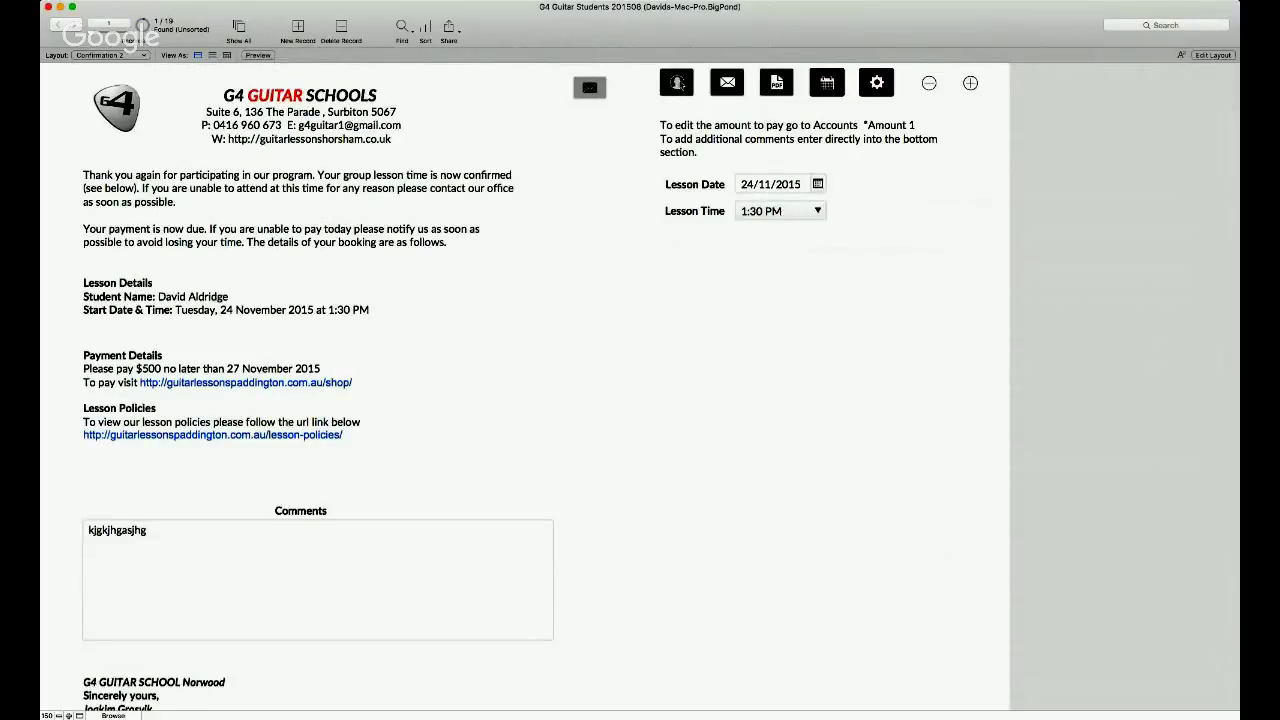
left_click(676, 83)
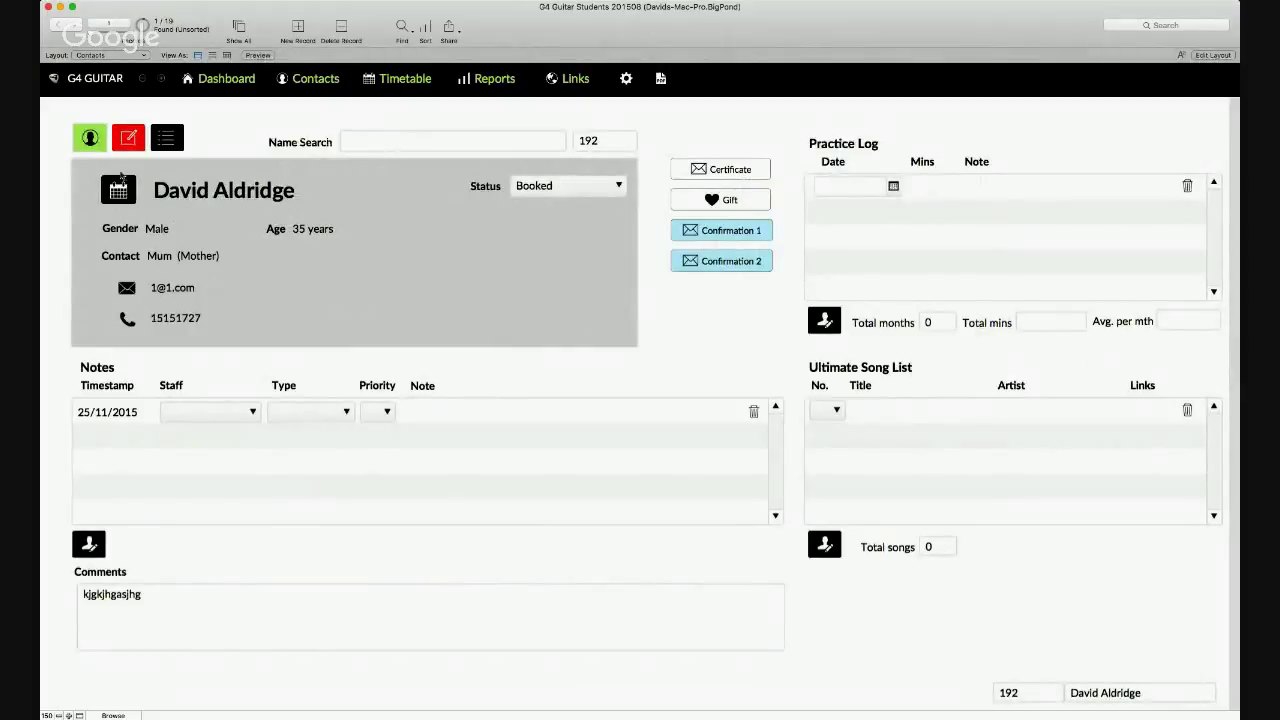
- Search by the student's first name to load the record with three songs
left_click(866, 411)
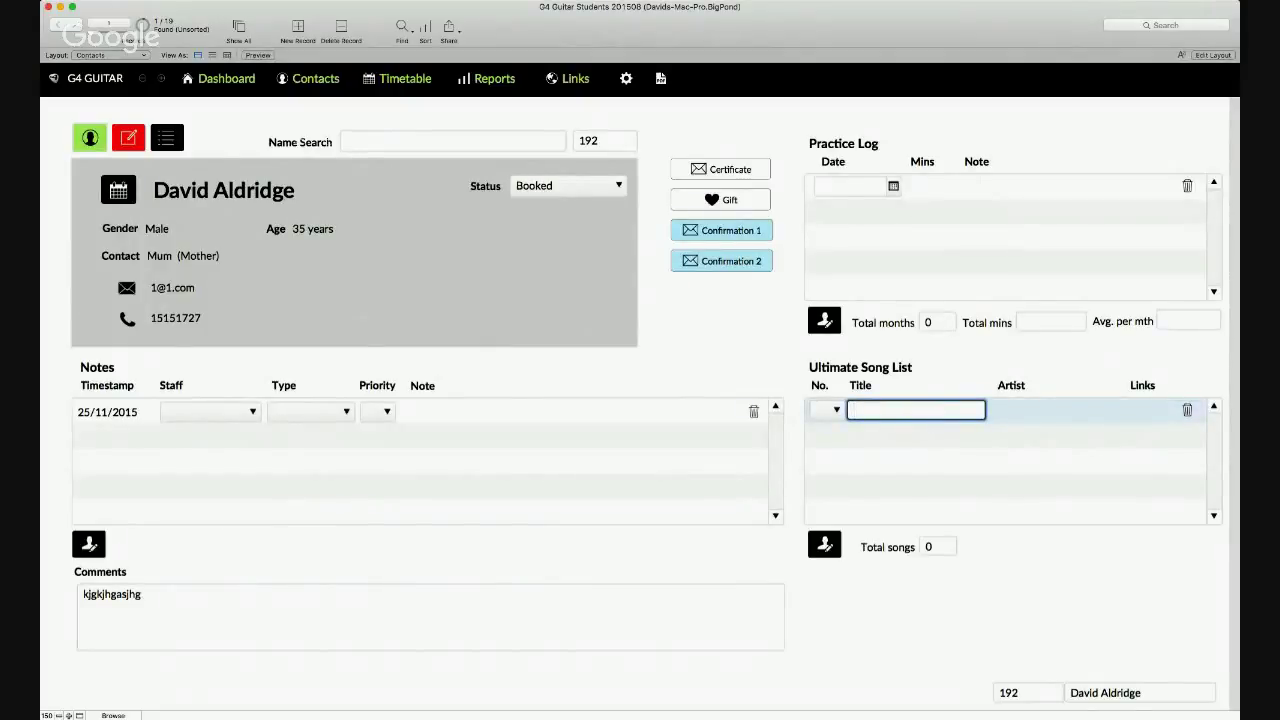
left_click(363, 139)
type("Steve")
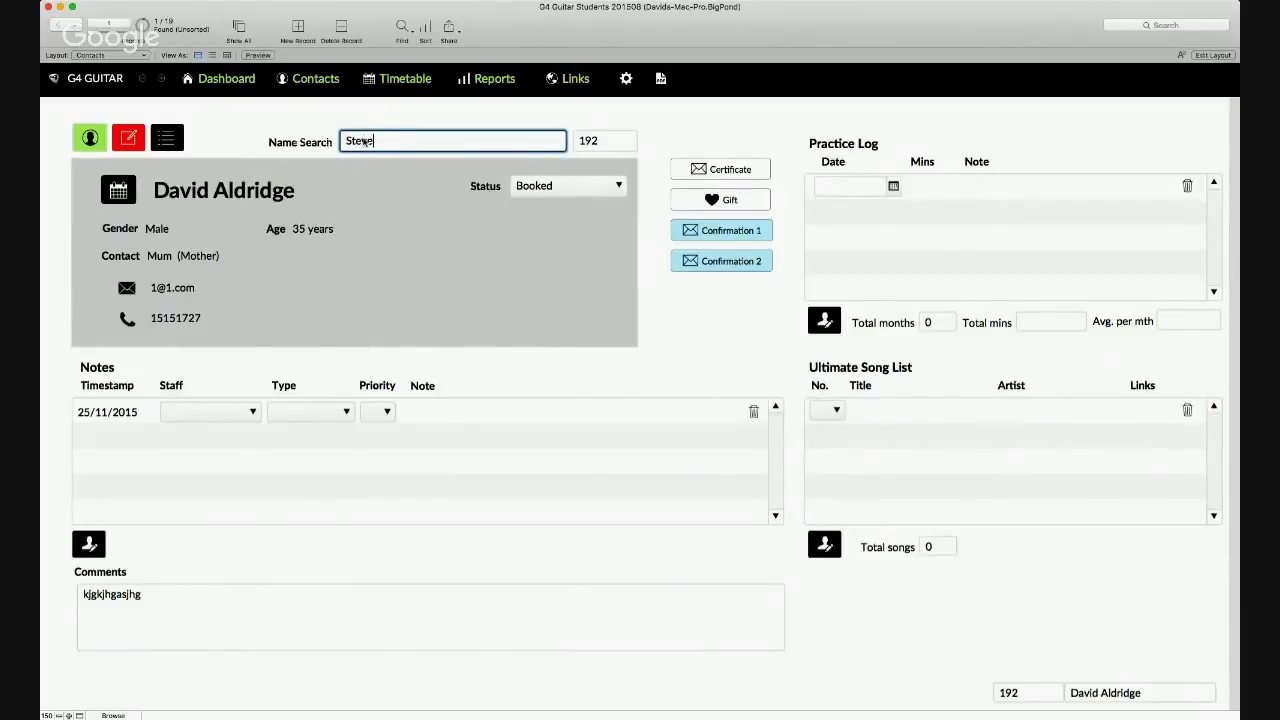
key("Return")
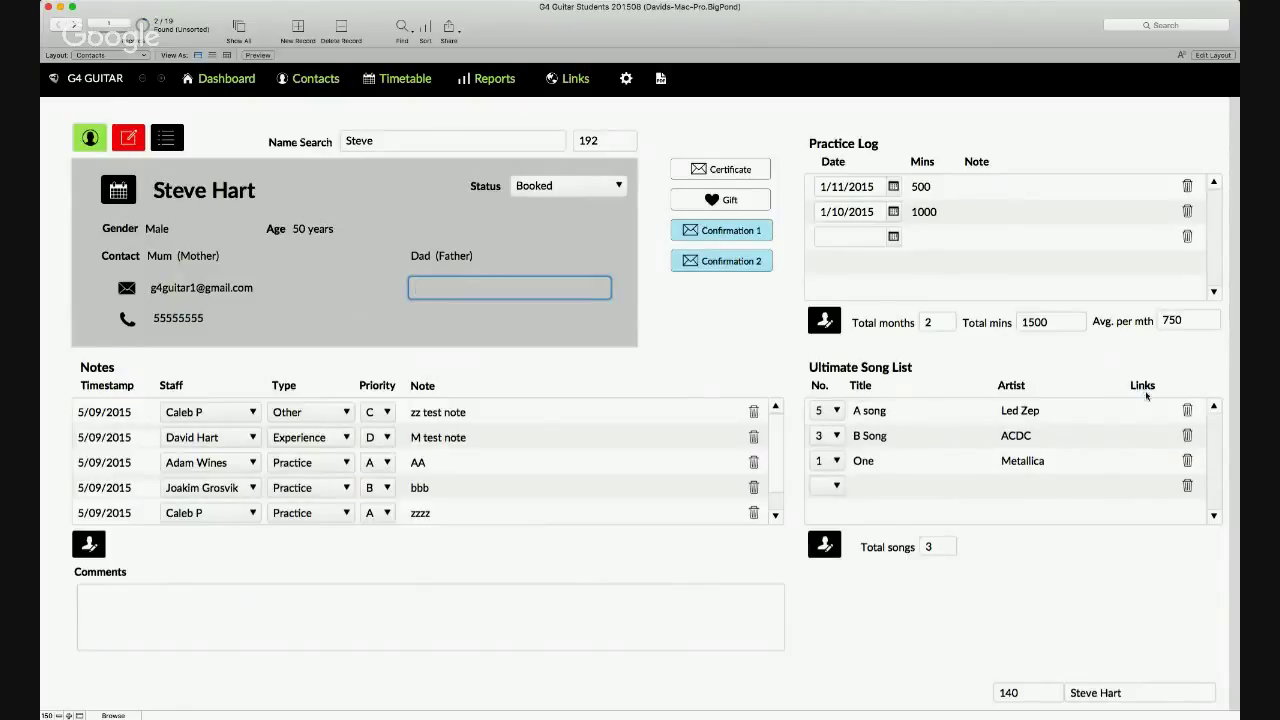
left_click(893, 411)
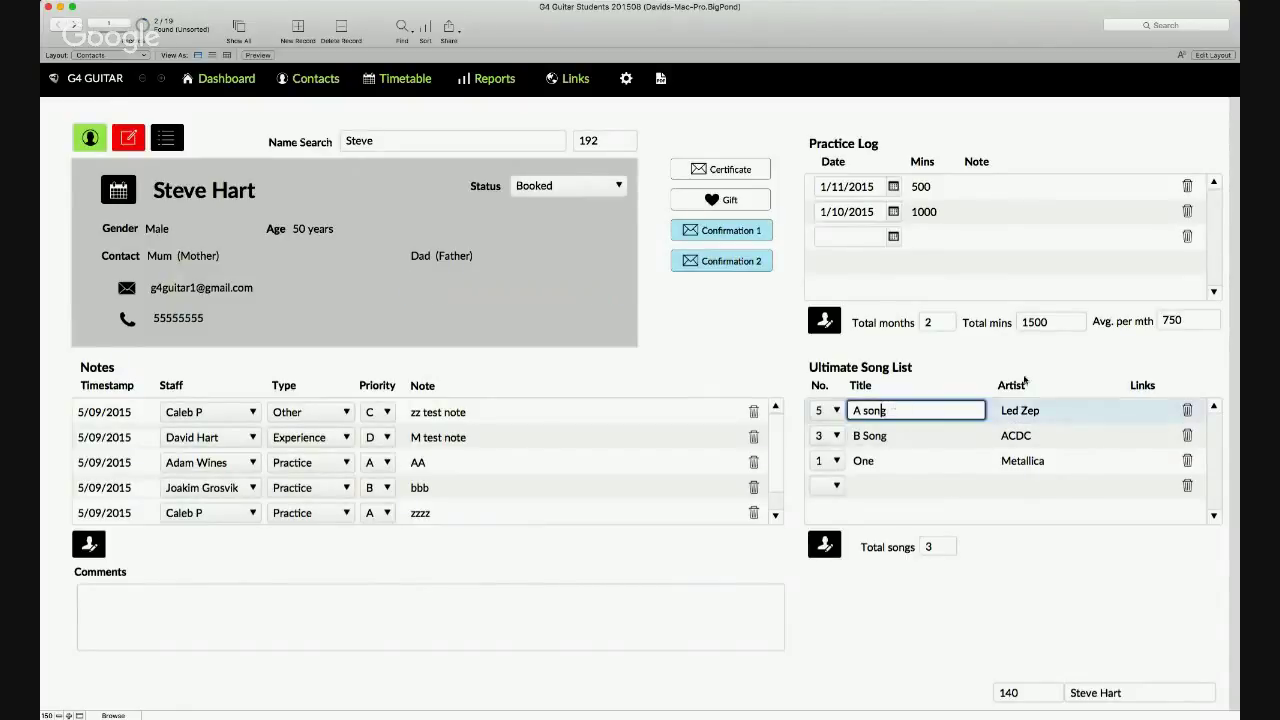
- Enter 'dfdfgh' as A song's Link 2 in the Ultimate Song List, check it from Contacts, then reopen the list
left_click(822, 545)
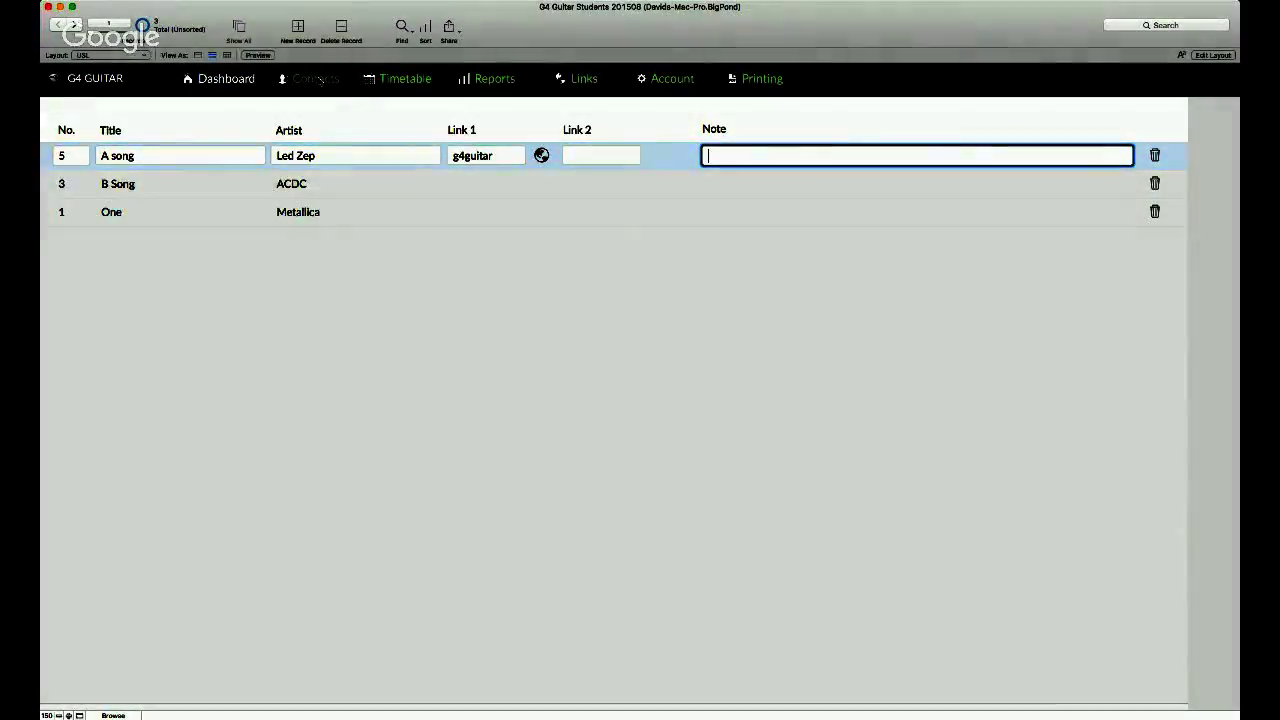
left_click(315, 78)
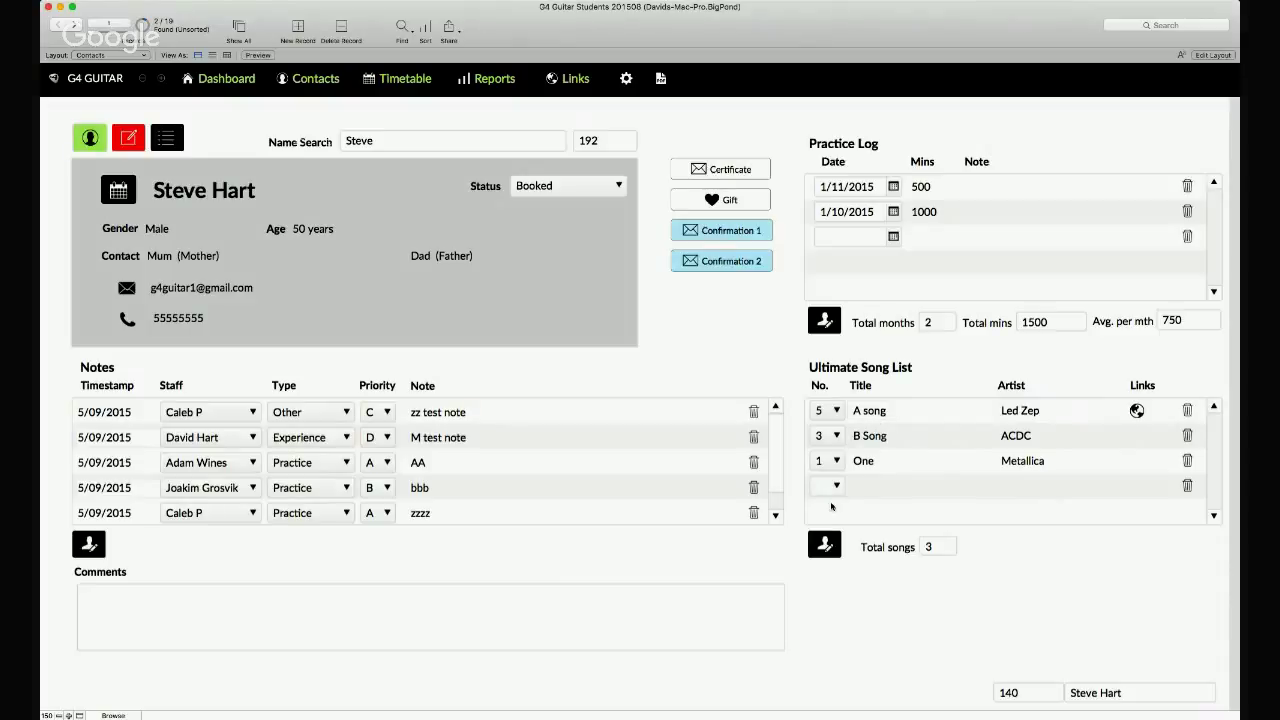
left_click(824, 545)
left_click(584, 155)
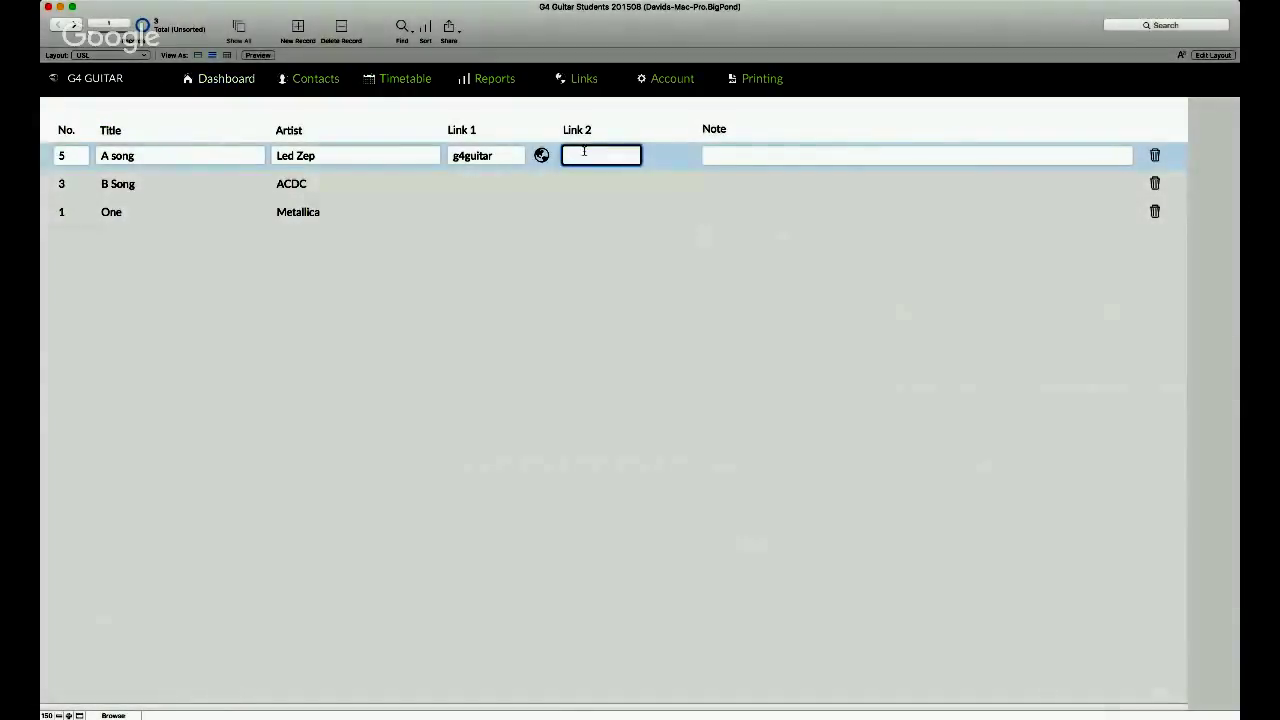
type("dfdfgh")
left_click(651, 172)
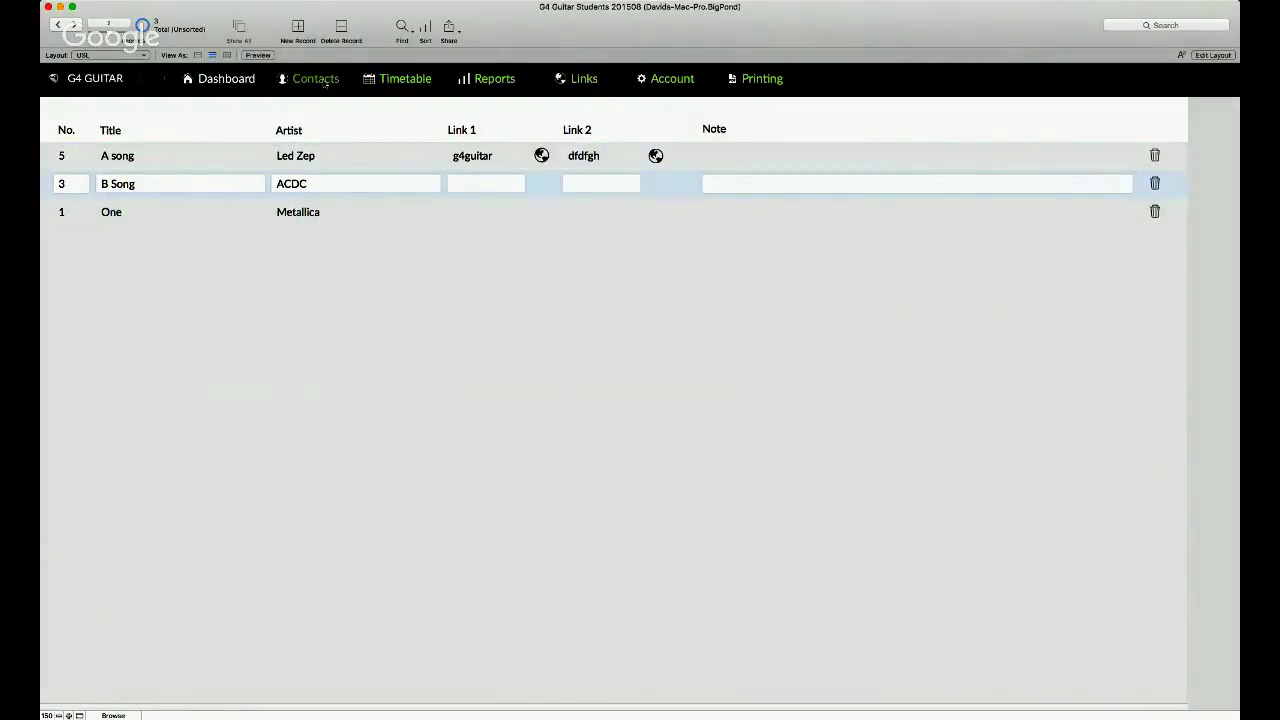
left_click(325, 84)
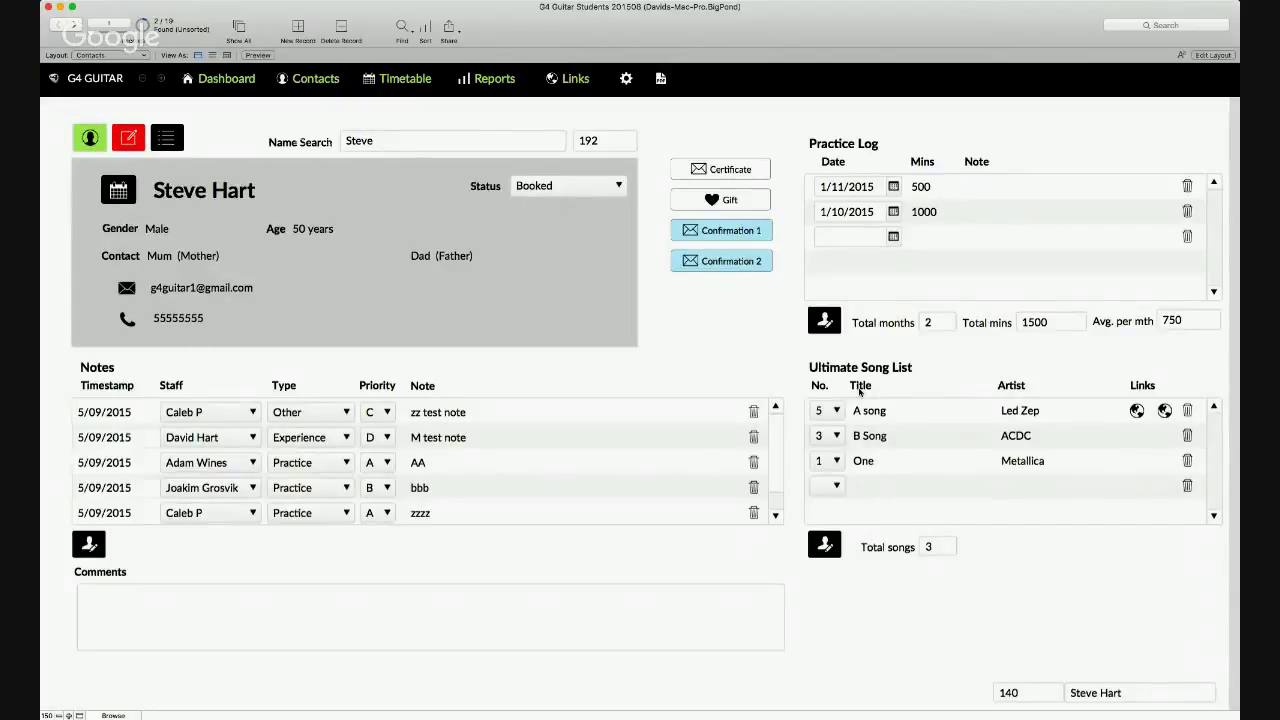
left_click(824, 544)
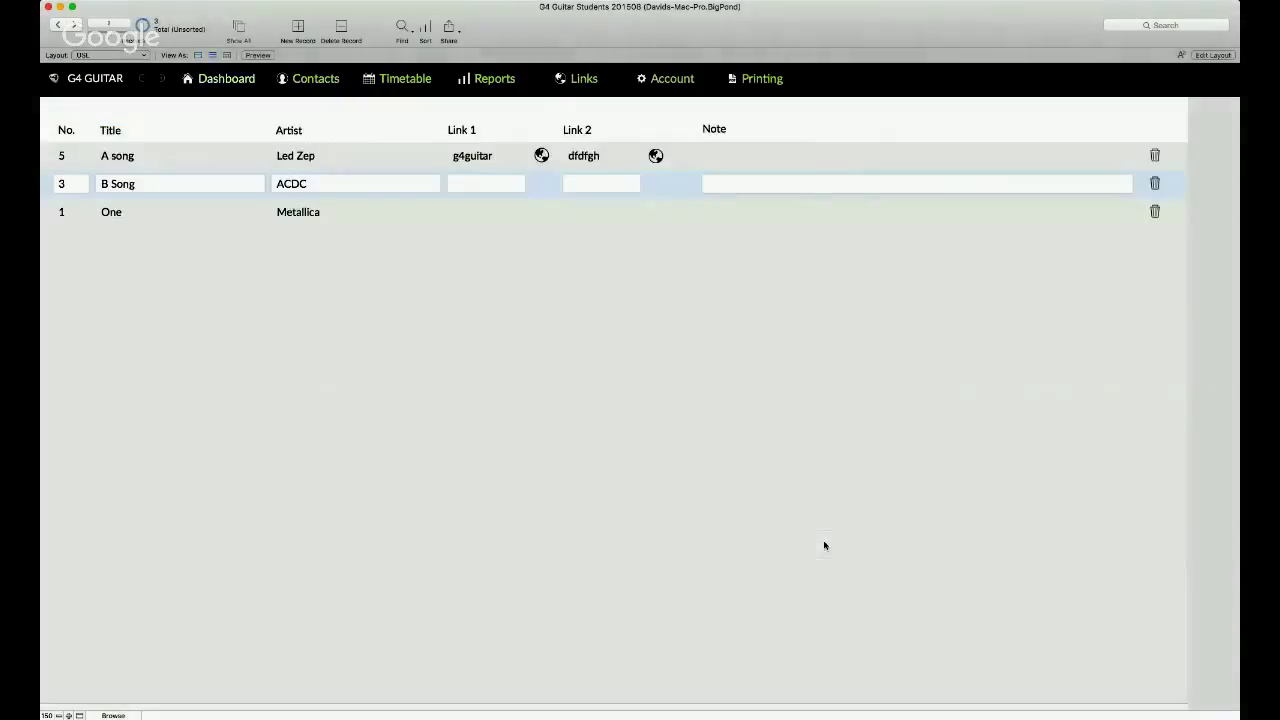